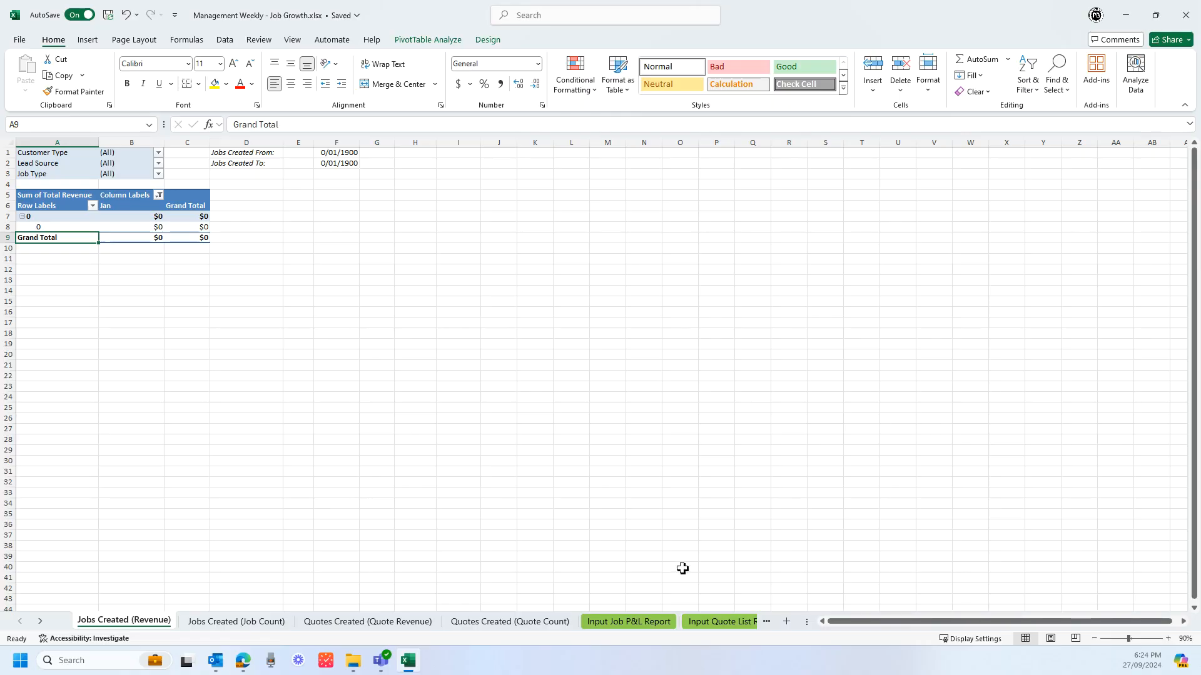
Examine the column layouts of the Input Job P&L Report and Input Quote List Report sheets, ending on the job sheet
click(628, 623)
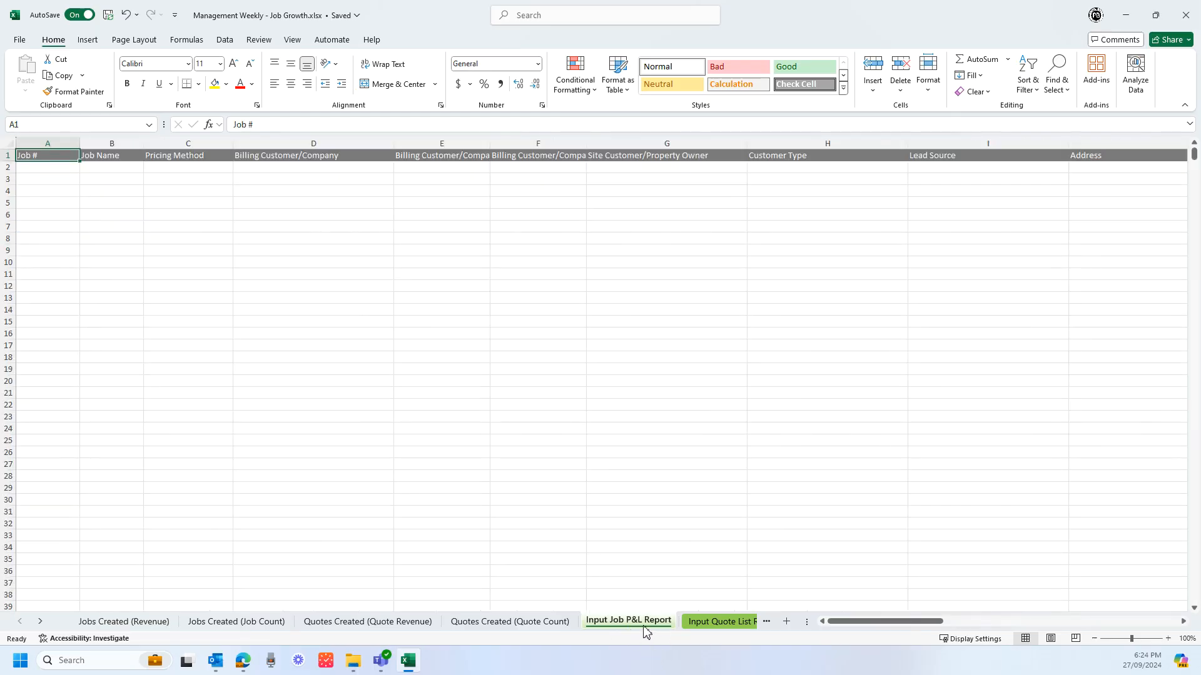
click(52, 169)
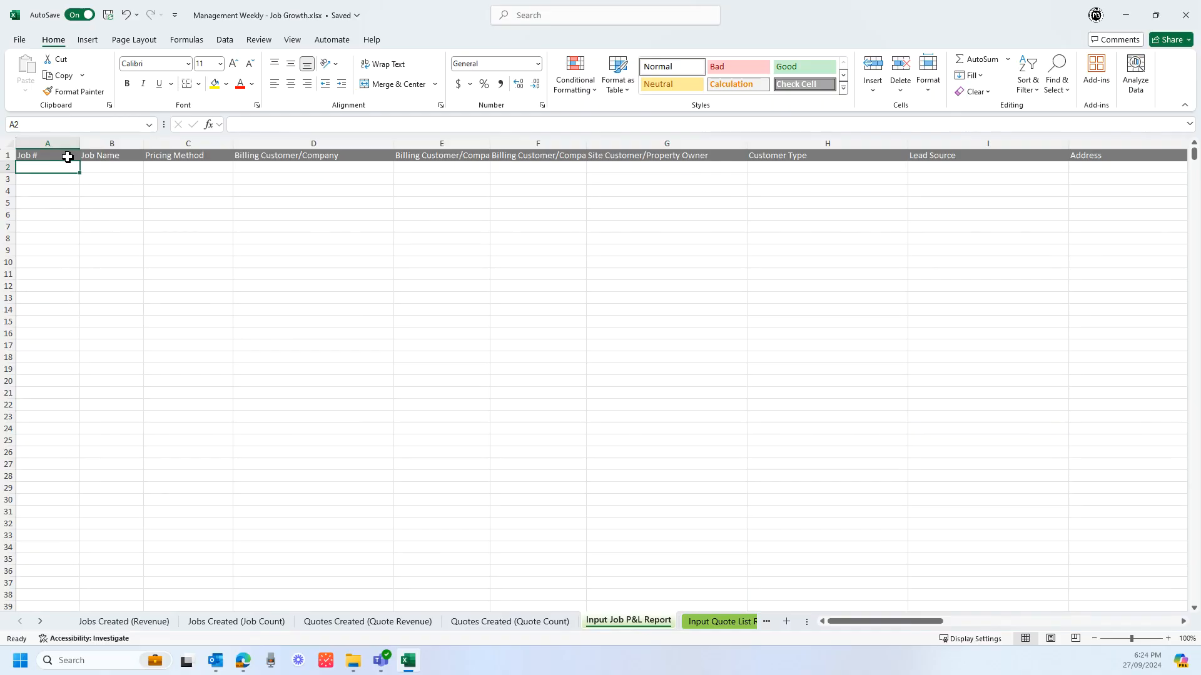
click(688, 621)
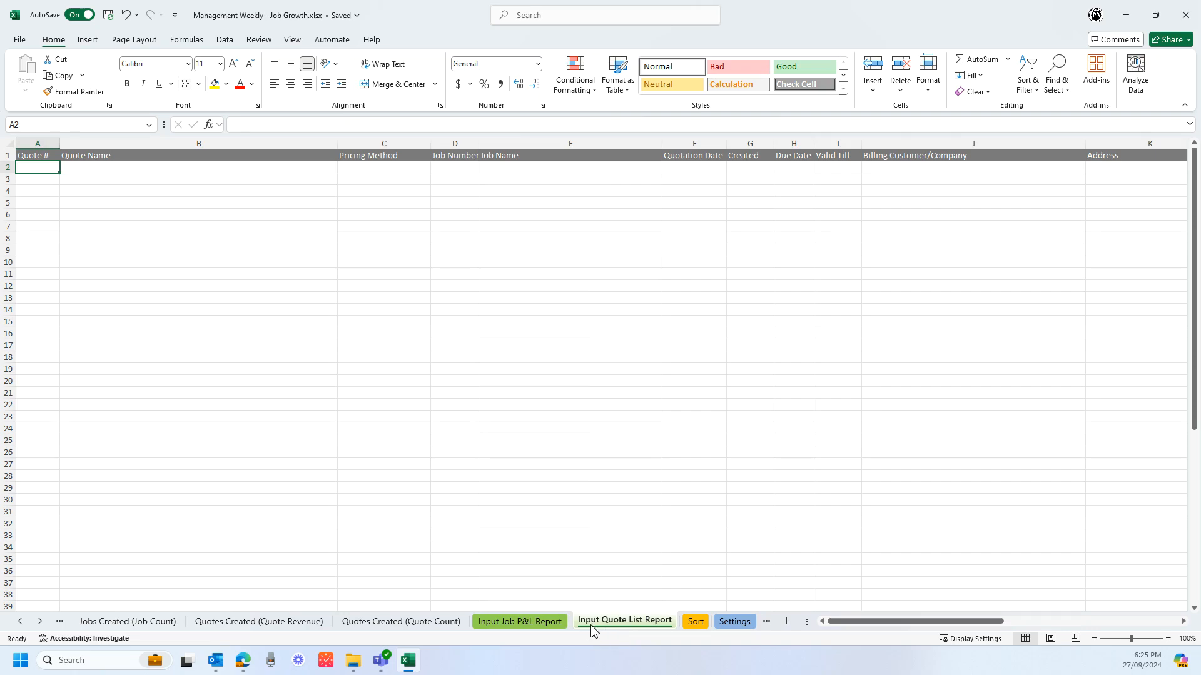
click(531, 622)
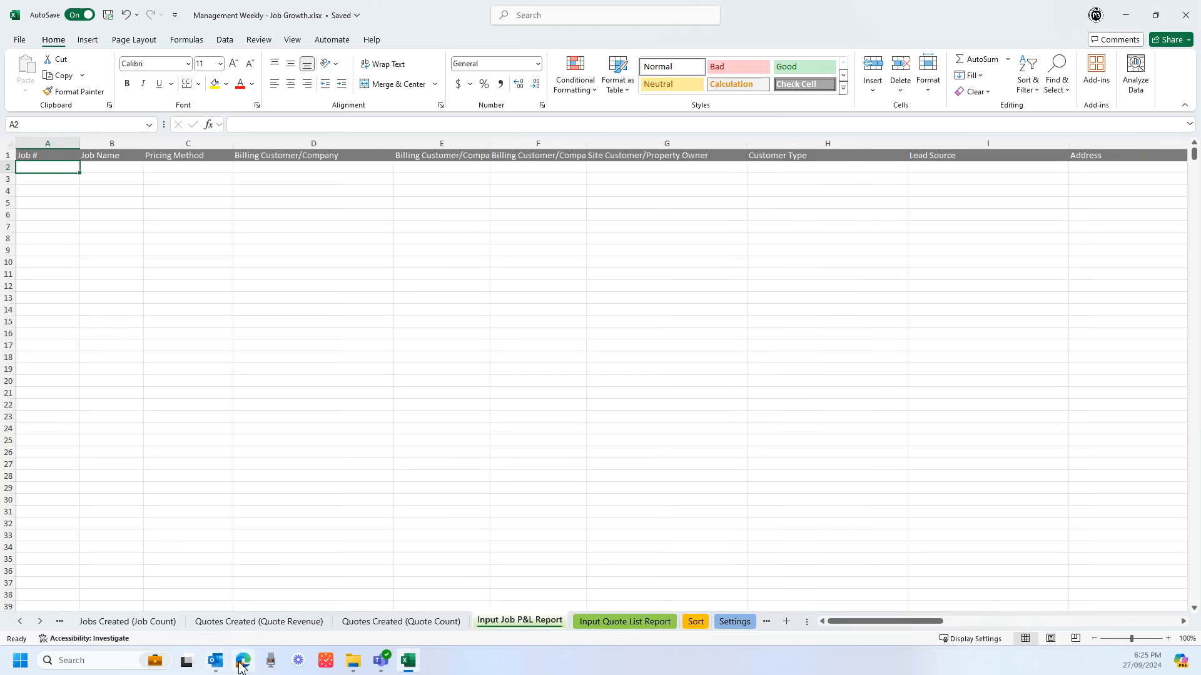
Switch to Ascora in the browser and run the Job Profit & Loss report without its Job Type grouping
click(243, 661)
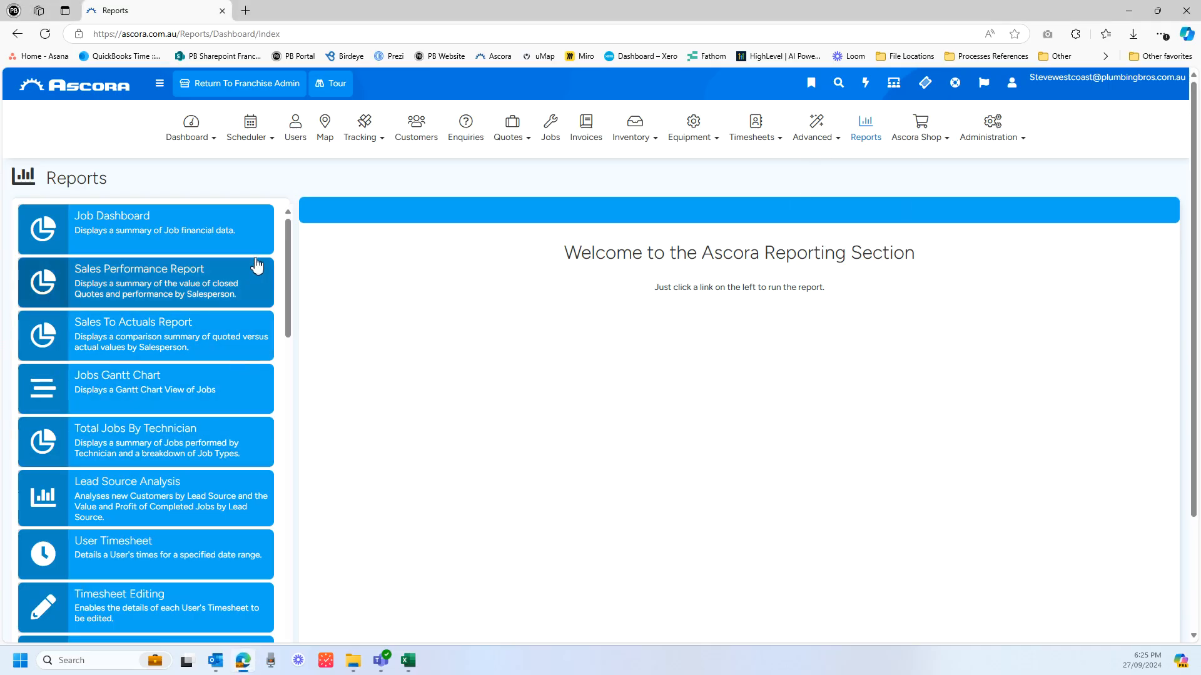
drag(290, 241, 308, 400)
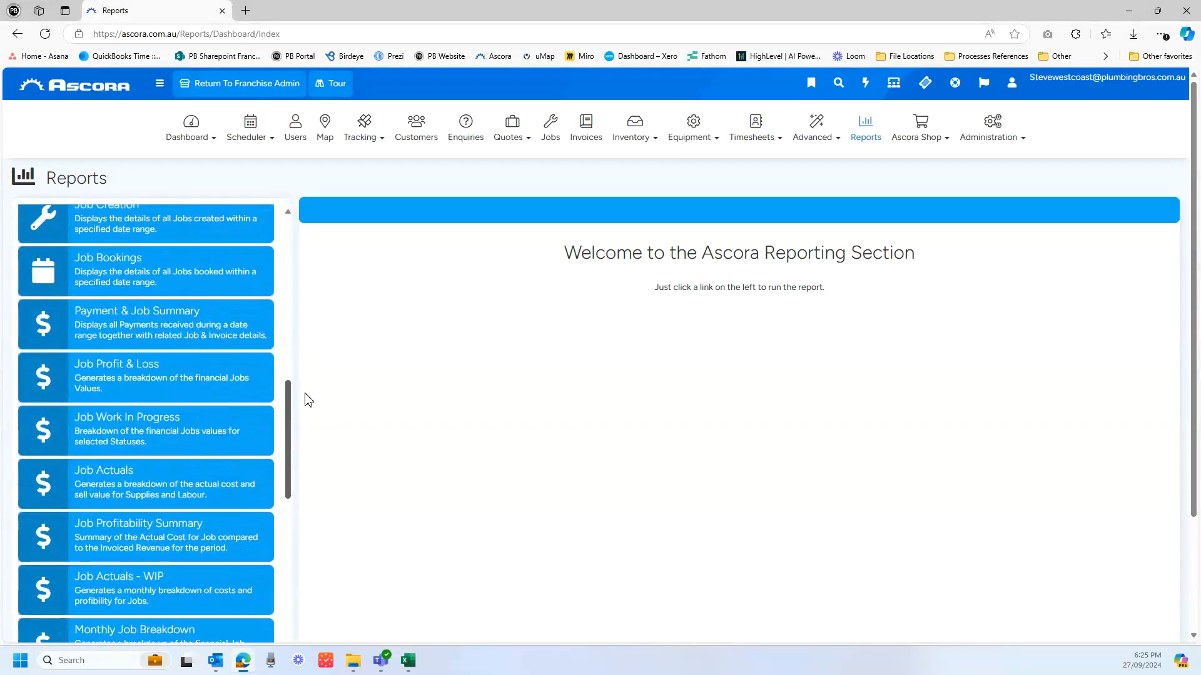
click(151, 379)
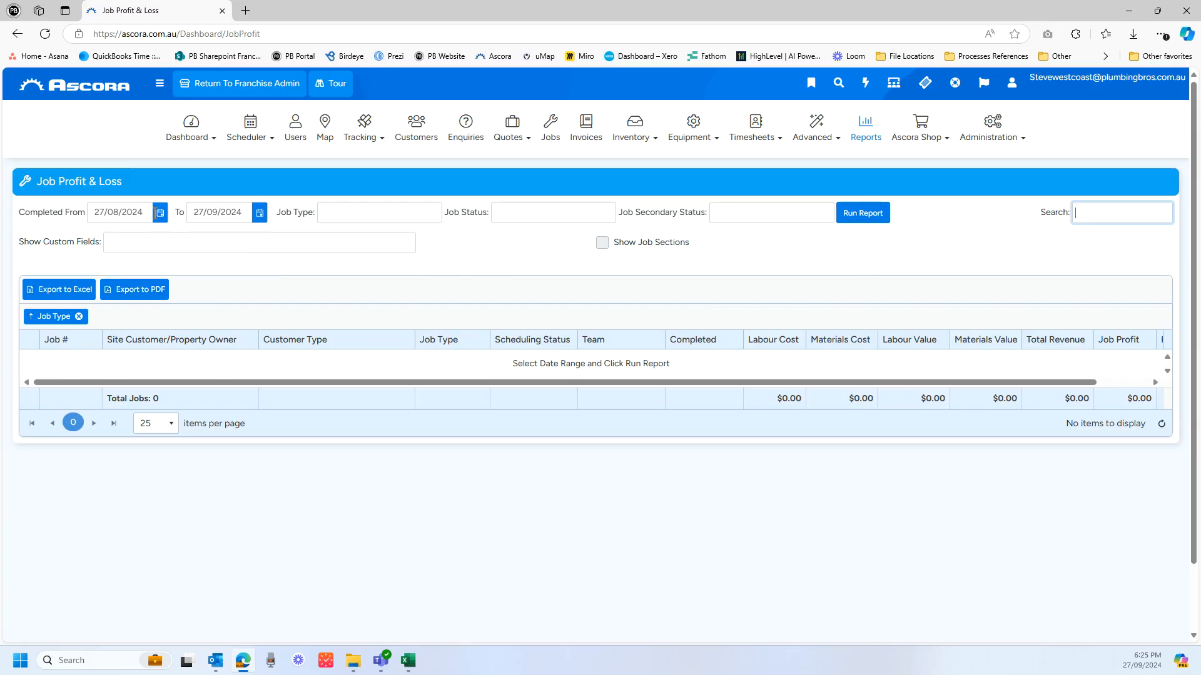
click(79, 316)
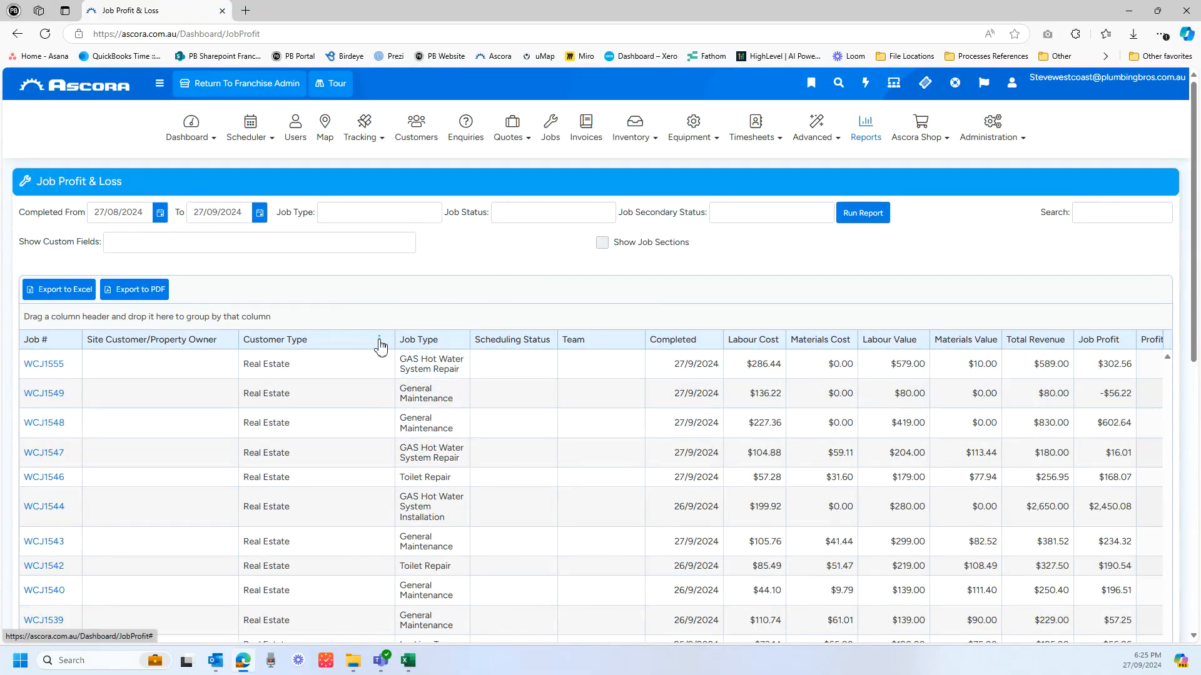
Show the Job Name, Pricing Method, Billing Customer/Company, its Street and Postal Postcode, Lead Source and Address columns in the report
click(379, 344)
mouse_move(395, 407)
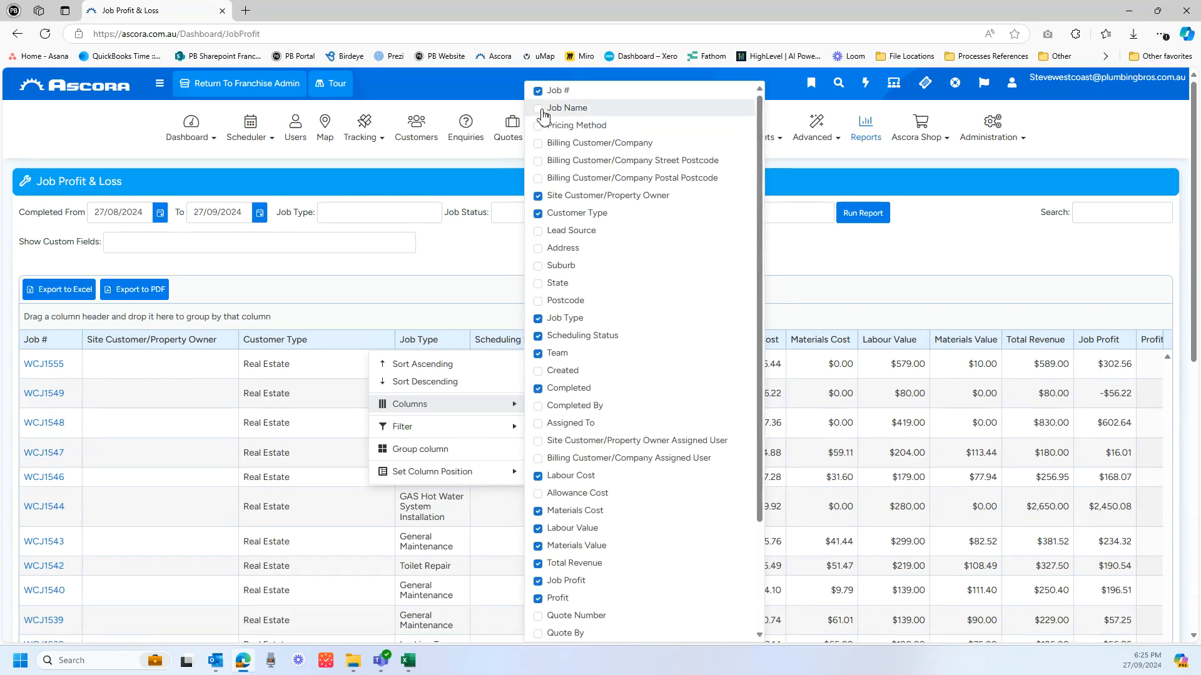
click(538, 108)
click(538, 126)
click(539, 143)
click(538, 161)
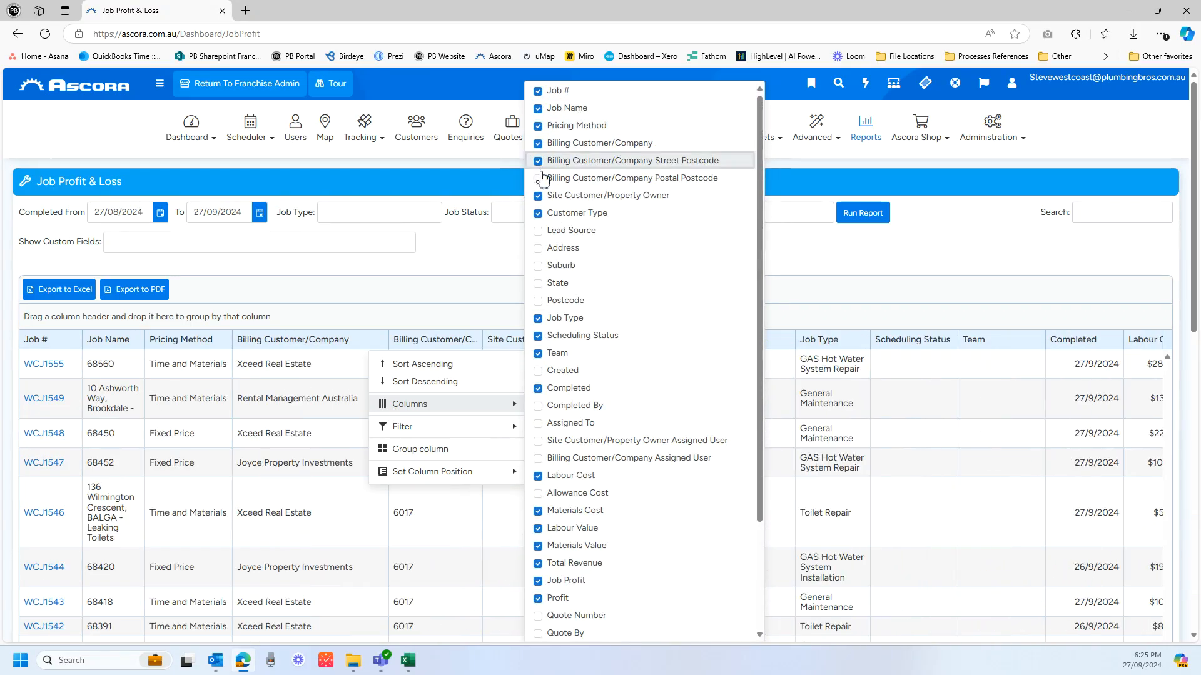
click(539, 178)
click(538, 231)
click(539, 249)
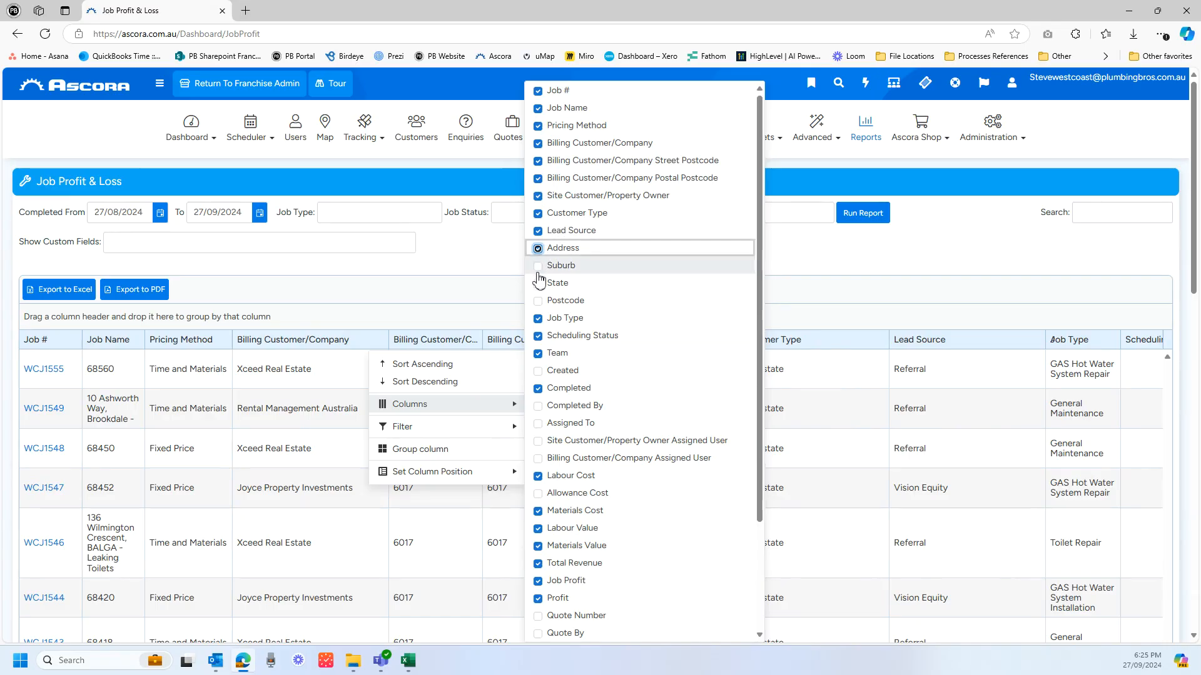
Add the Suburb, State, Postcode, Created, Completed By, Assigned To, both customer Assigned User and Allowance Cost columns to the report
click(538, 266)
click(539, 283)
click(538, 300)
click(539, 371)
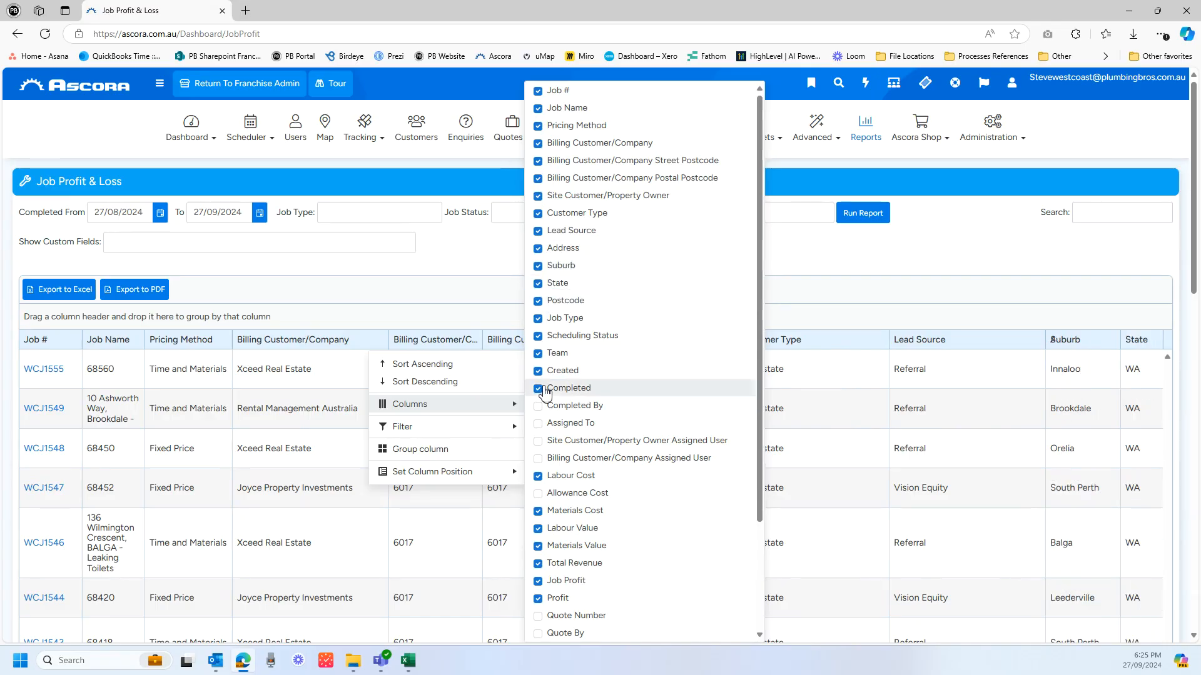
click(538, 406)
click(539, 423)
click(538, 441)
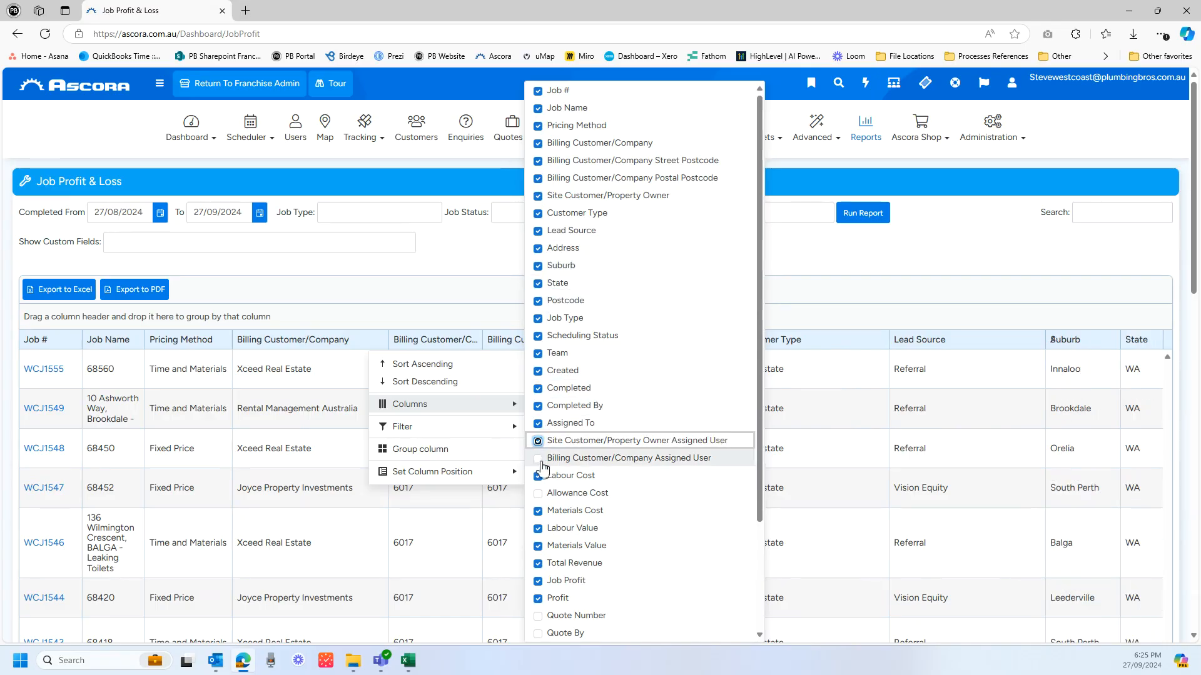
click(539, 459)
scroll(580, 494, down, 2)
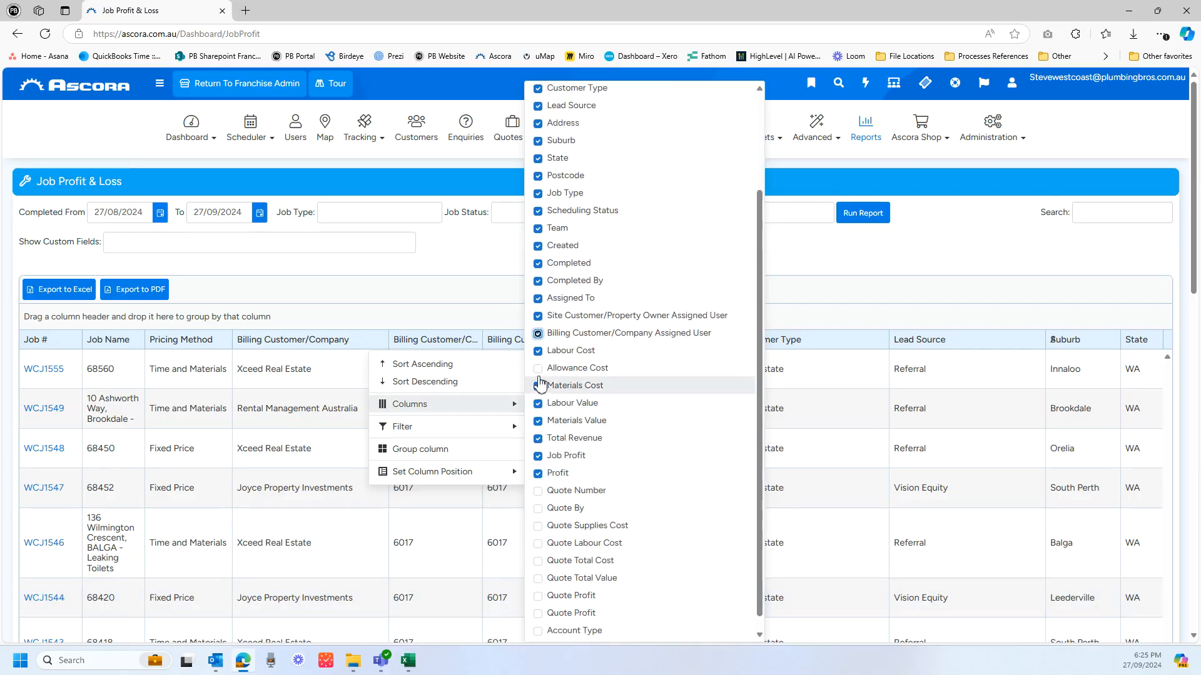
click(539, 368)
Add the Marketing Campaign, Account Type and all Quote columns: both Profits, Total Value, Total Cost, Labour Cost, Supplies Cost, By and Number
scroll(540, 371, down, 1)
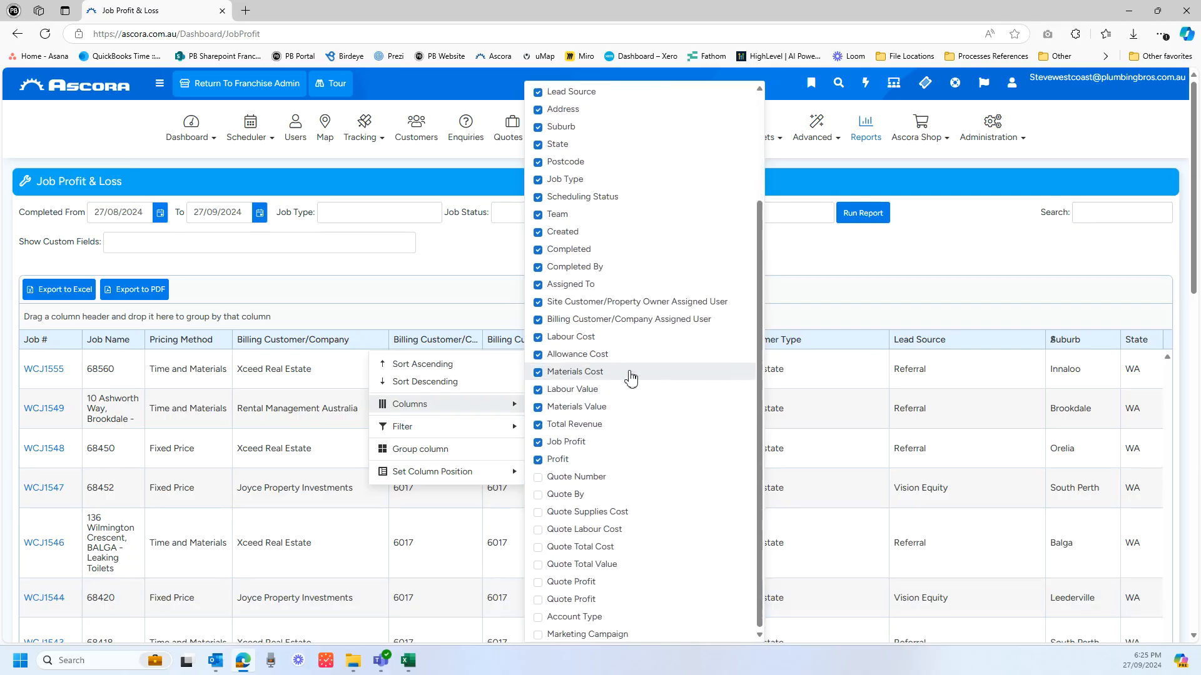
click(539, 634)
click(539, 616)
click(538, 599)
click(539, 581)
click(538, 563)
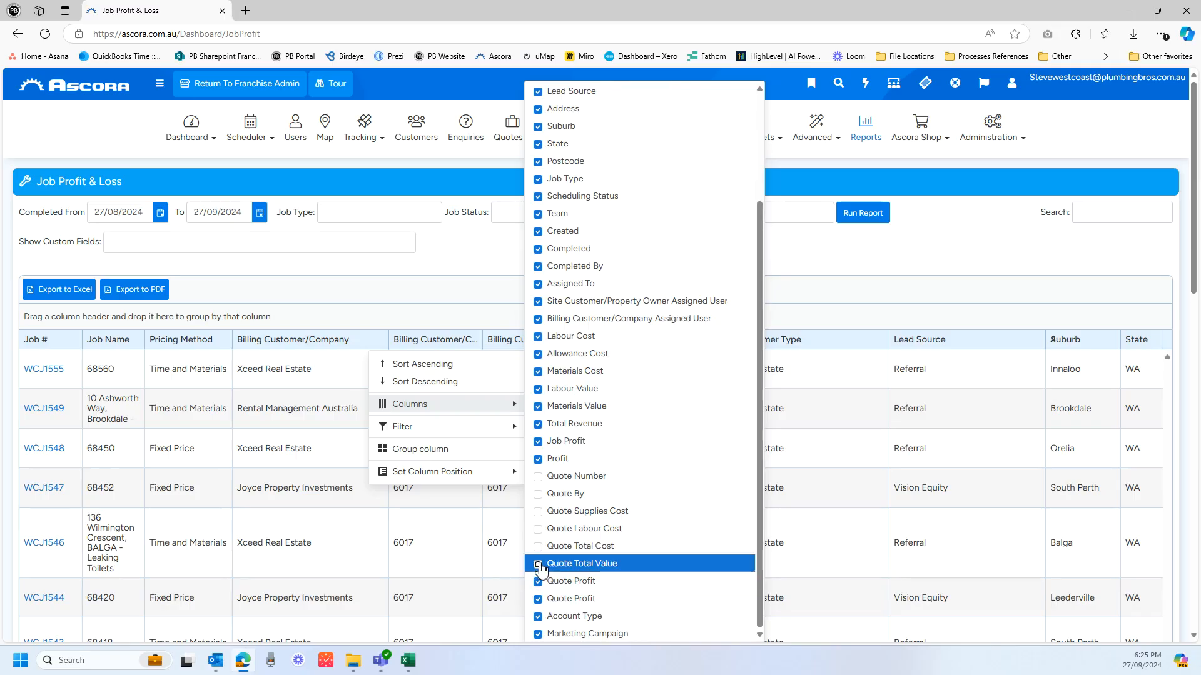
click(539, 545)
click(538, 528)
click(539, 511)
click(538, 493)
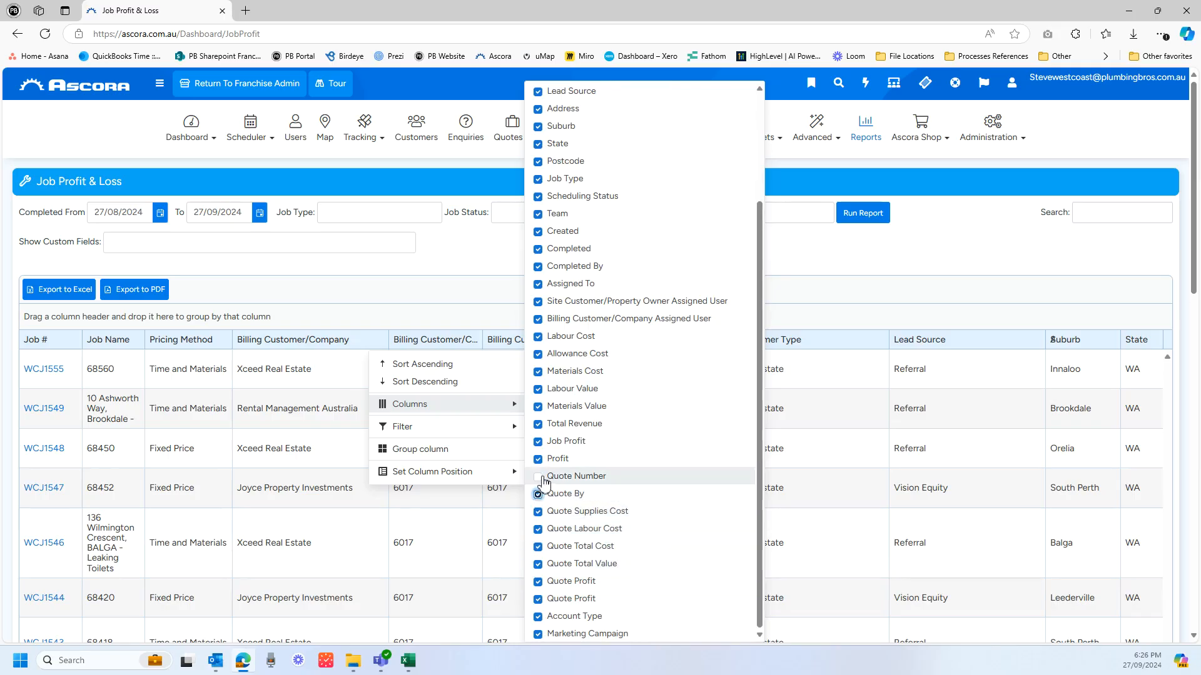
click(538, 476)
click(841, 299)
Rerun the Job Profit & Loss report and open its Excel export, Ascora Job Profit Export (48).xlsx, for editing
click(857, 213)
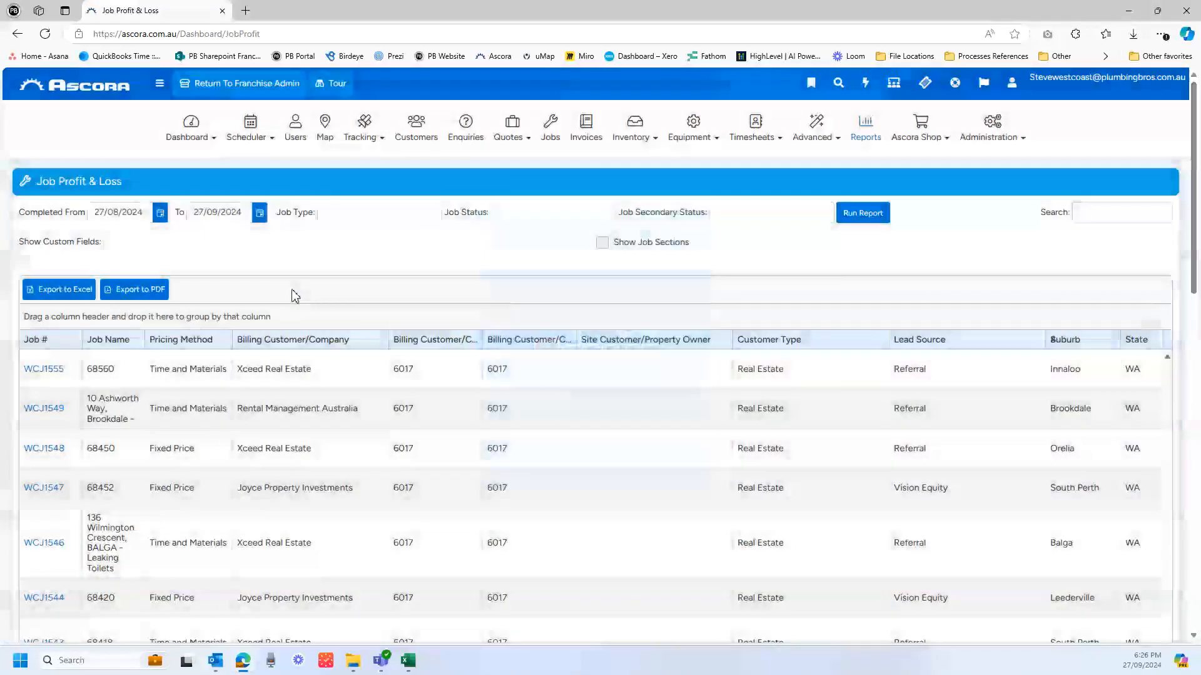
click(59, 292)
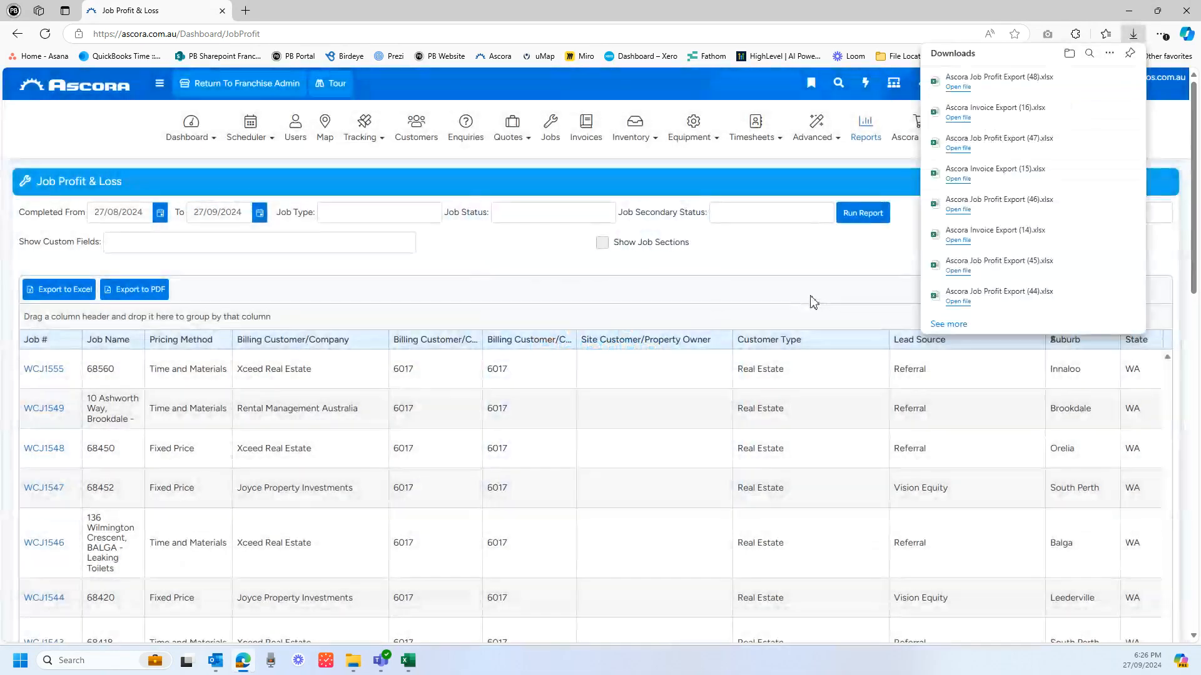
click(956, 88)
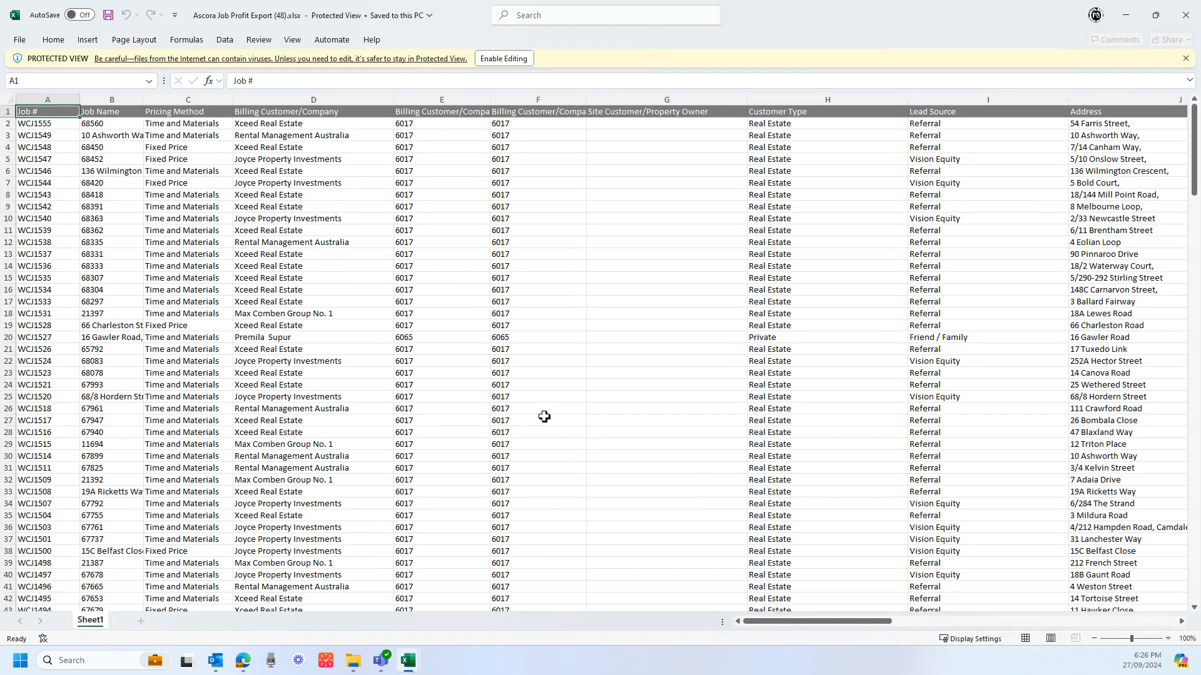
click(487, 59)
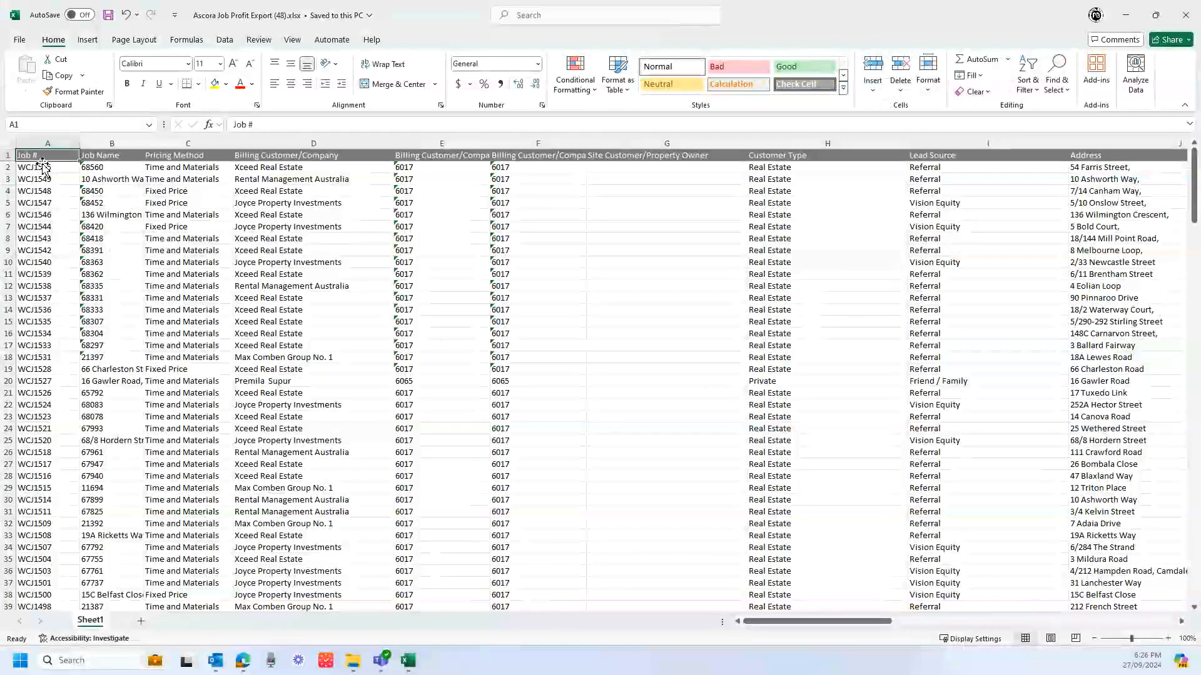
Copy all job rows of the export from A2 through column AL, row 212, leaving out the header and totals rows
click(43, 167)
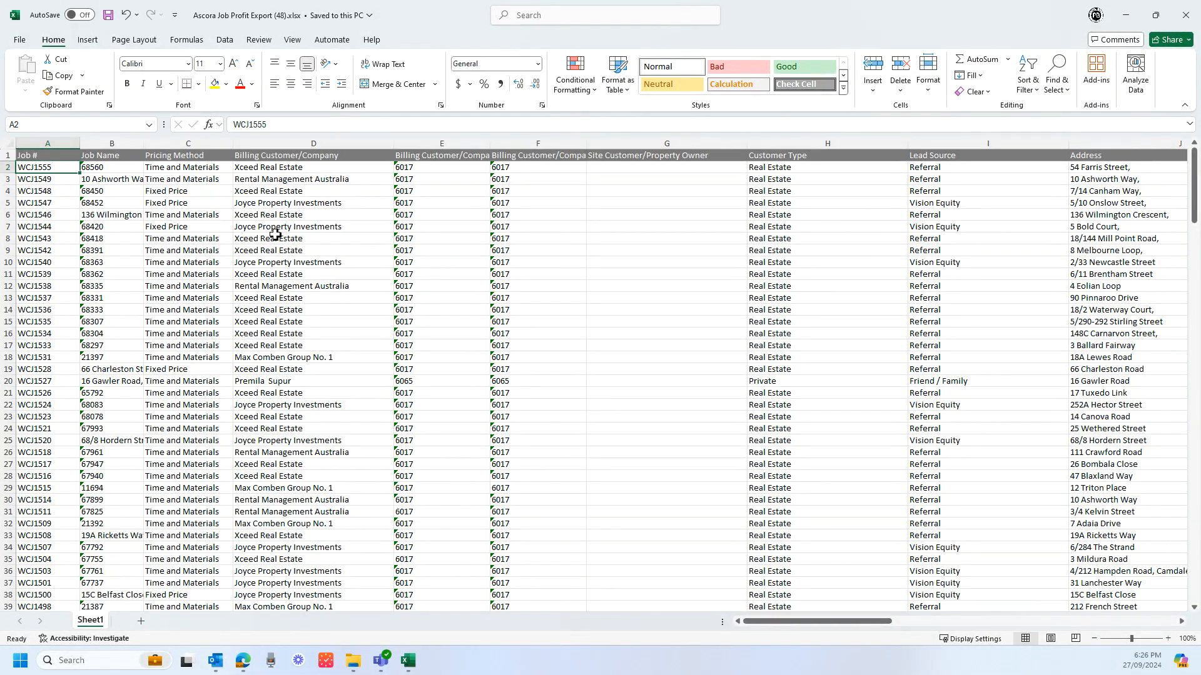
key(ctrl+shift+Right)
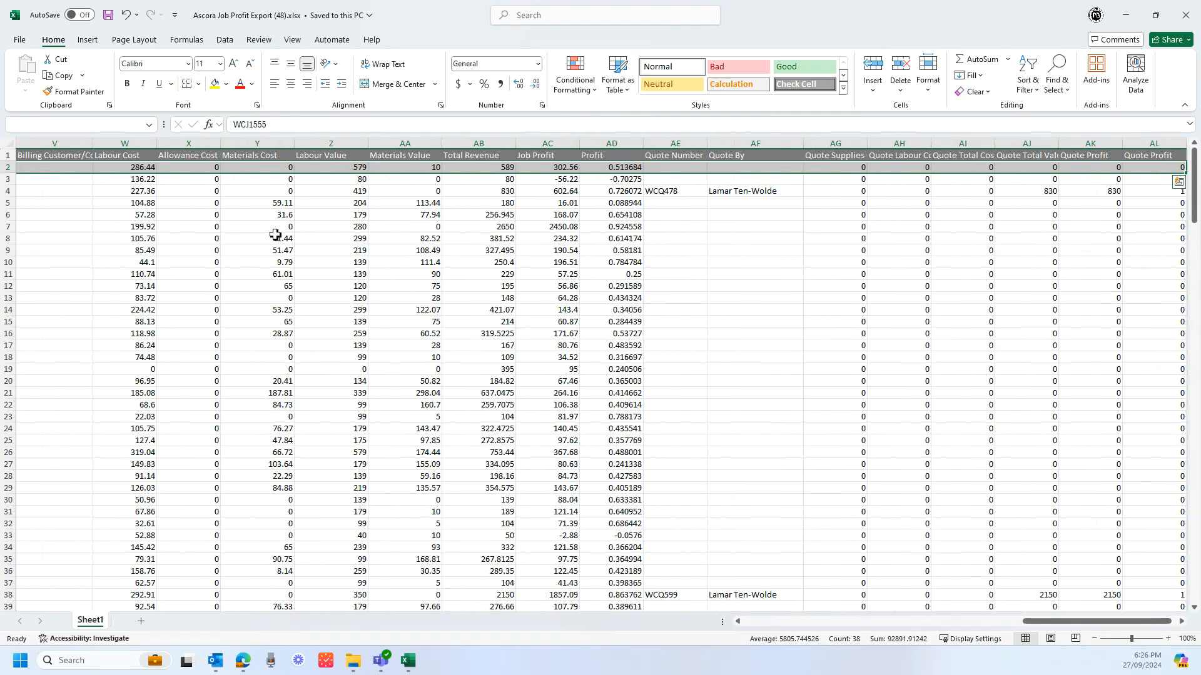
key(ctrl+shift+Down)
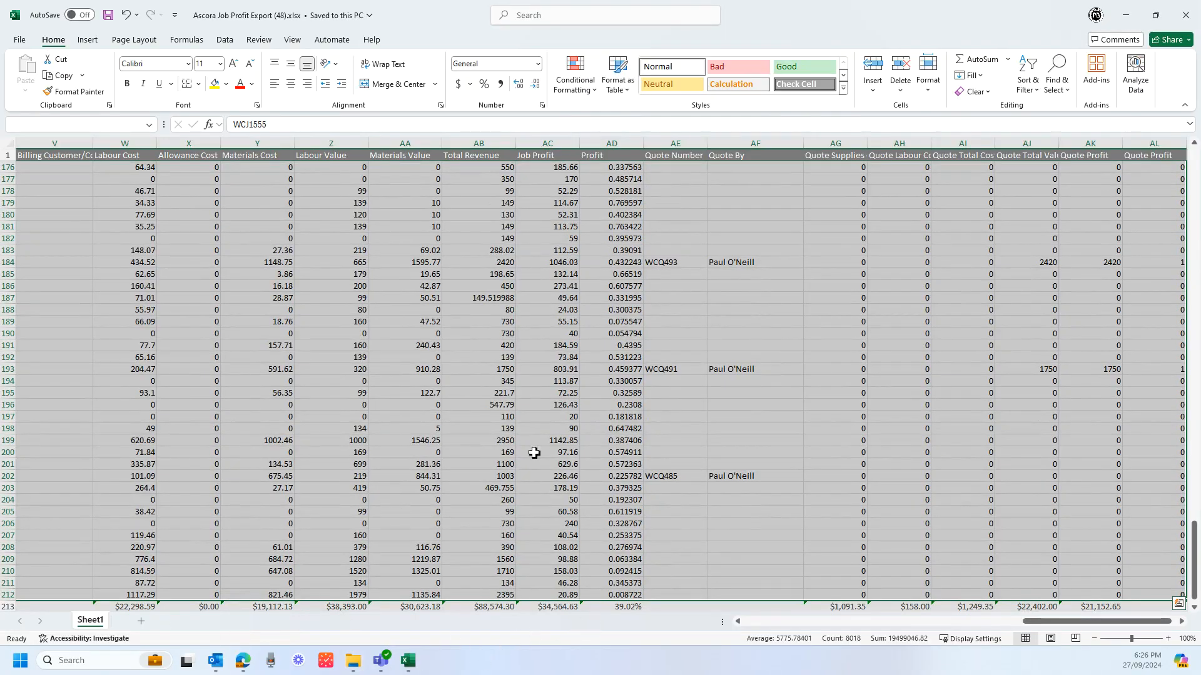
right_click(468, 366)
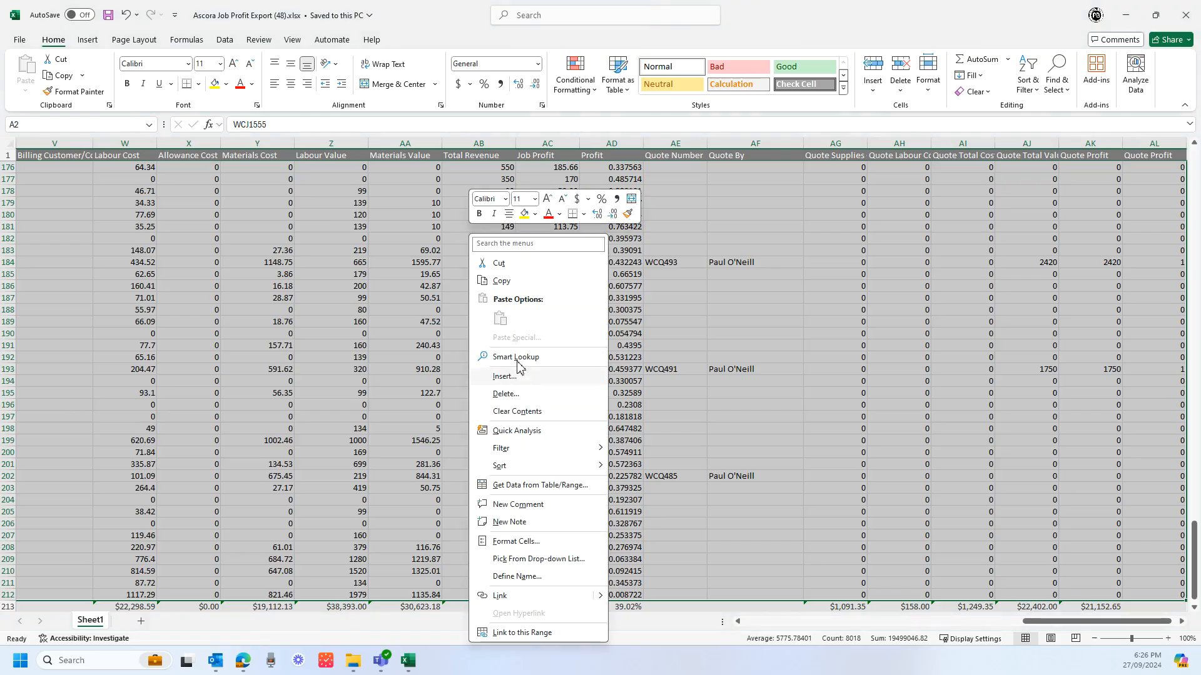
click(504, 283)
Paste the copied rows as values at A2 of the Input Job P&L Report sheet in Management Weekly - Job Growth.xlsx and check the columns
mouse_move(408, 660)
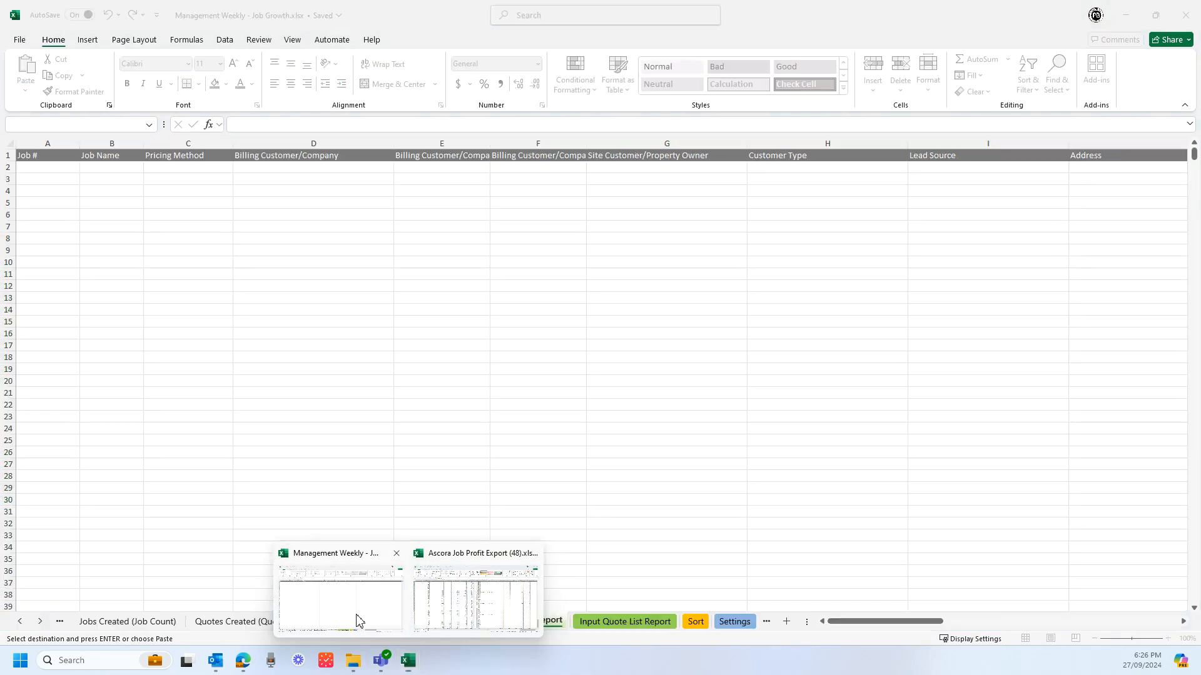
click(357, 618)
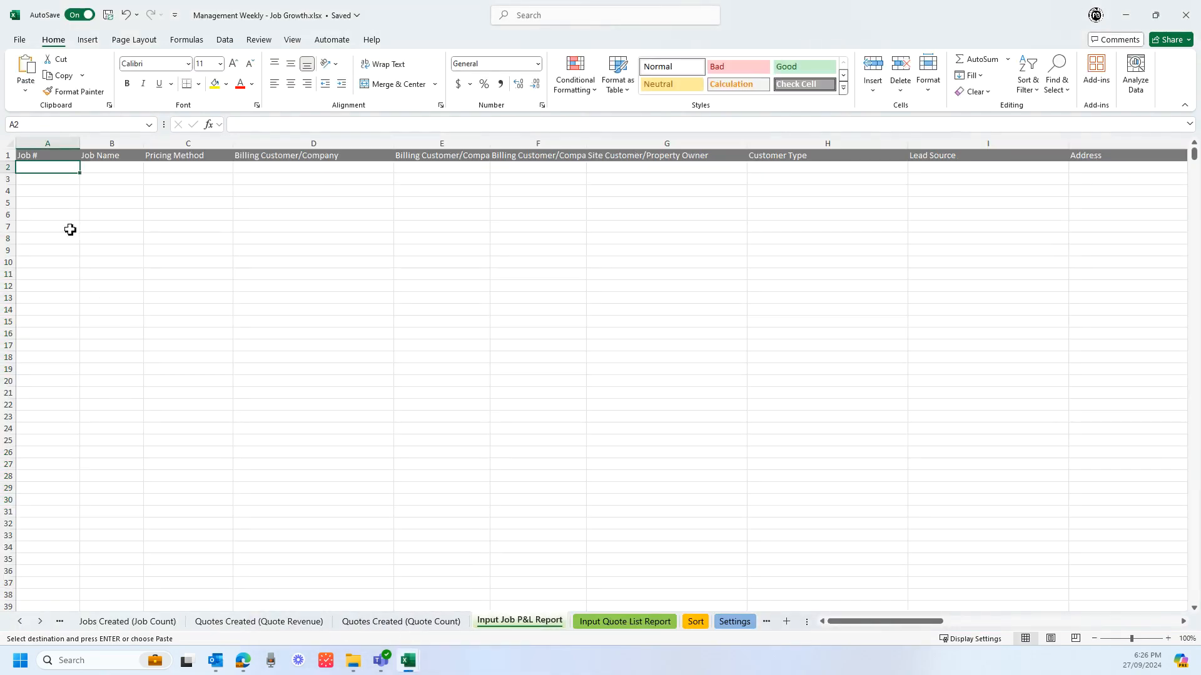
right_click(38, 168)
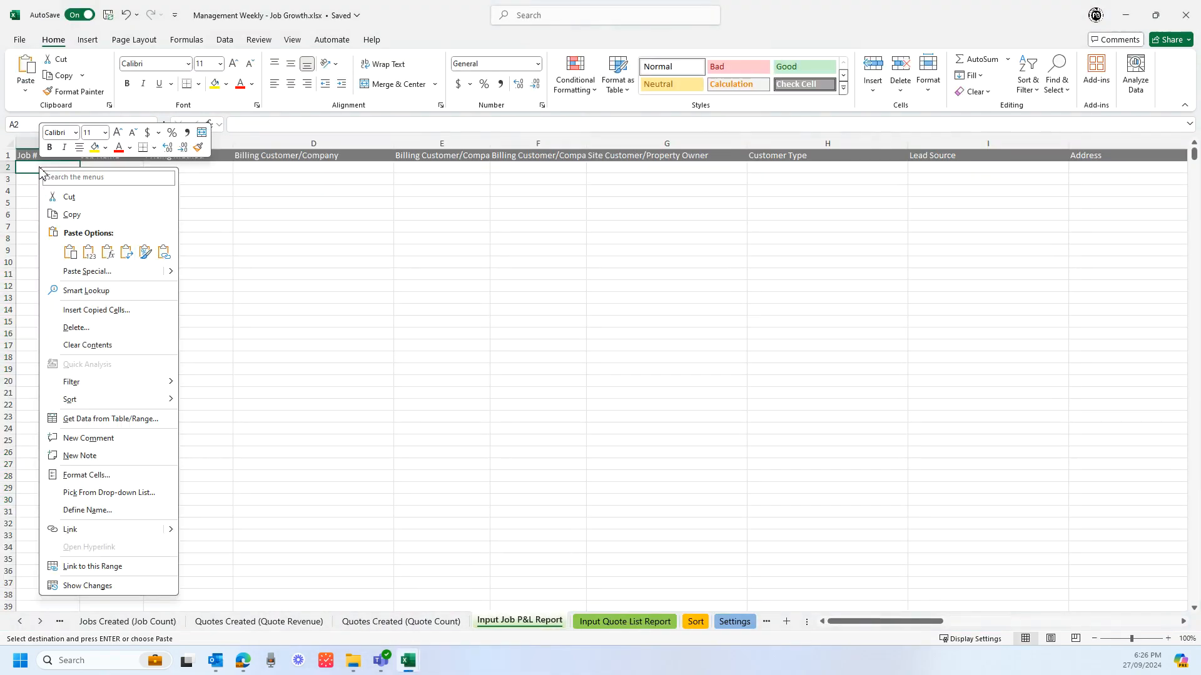
click(89, 252)
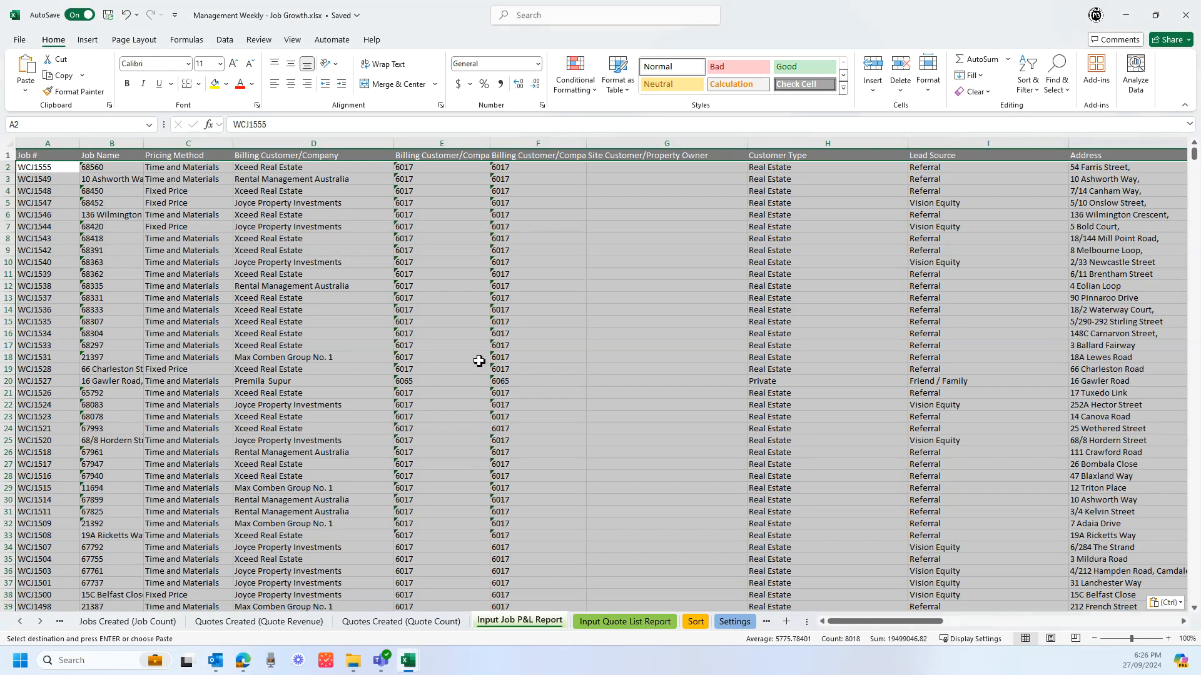
drag(834, 621, 915, 621)
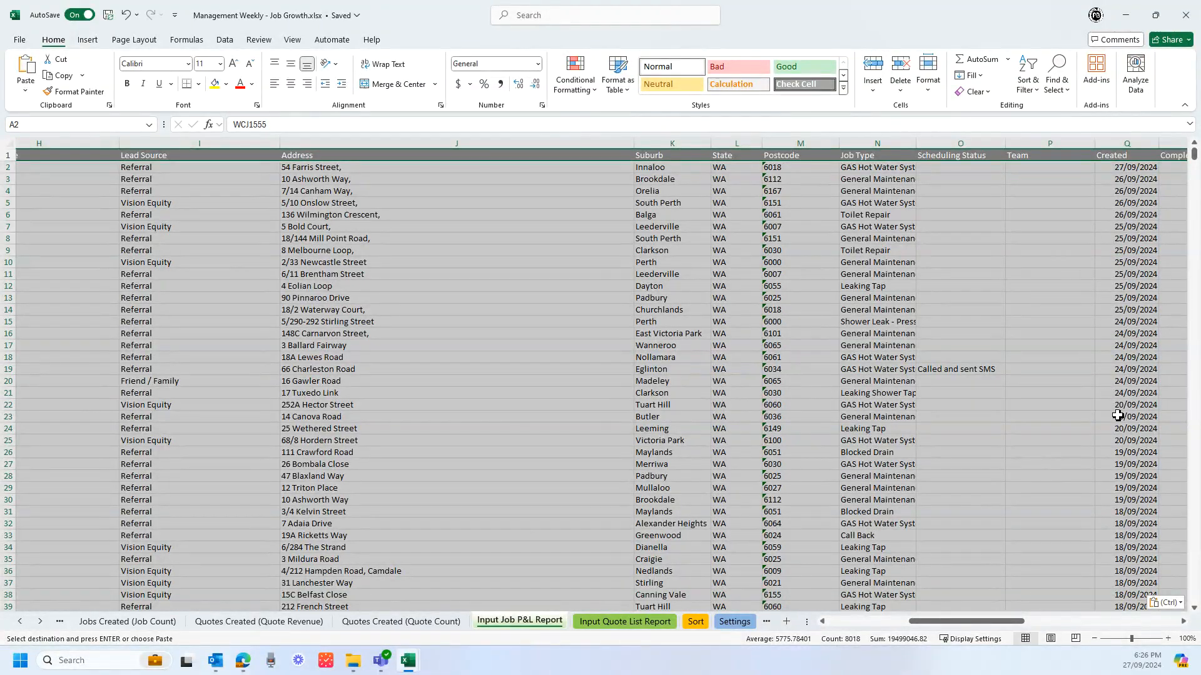
drag(937, 621, 358, 610)
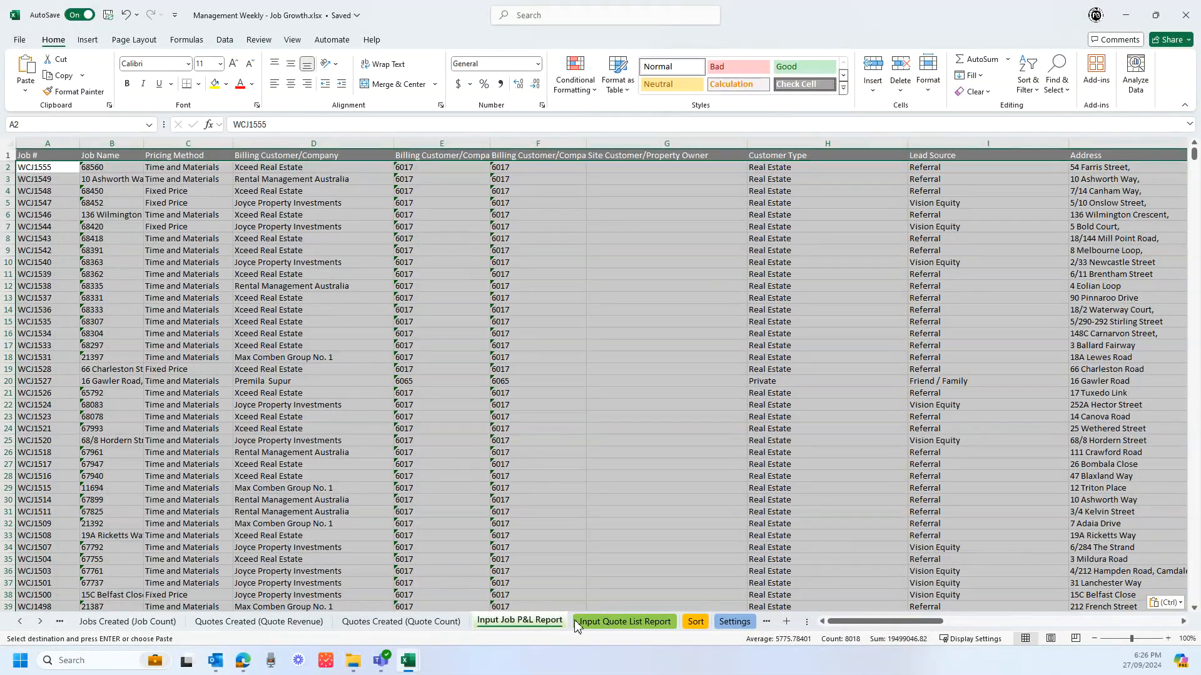
Show the empty Input Quote List Report sheet, switch to Ascora in the browser and run the Quote List Report with its default filters
click(621, 624)
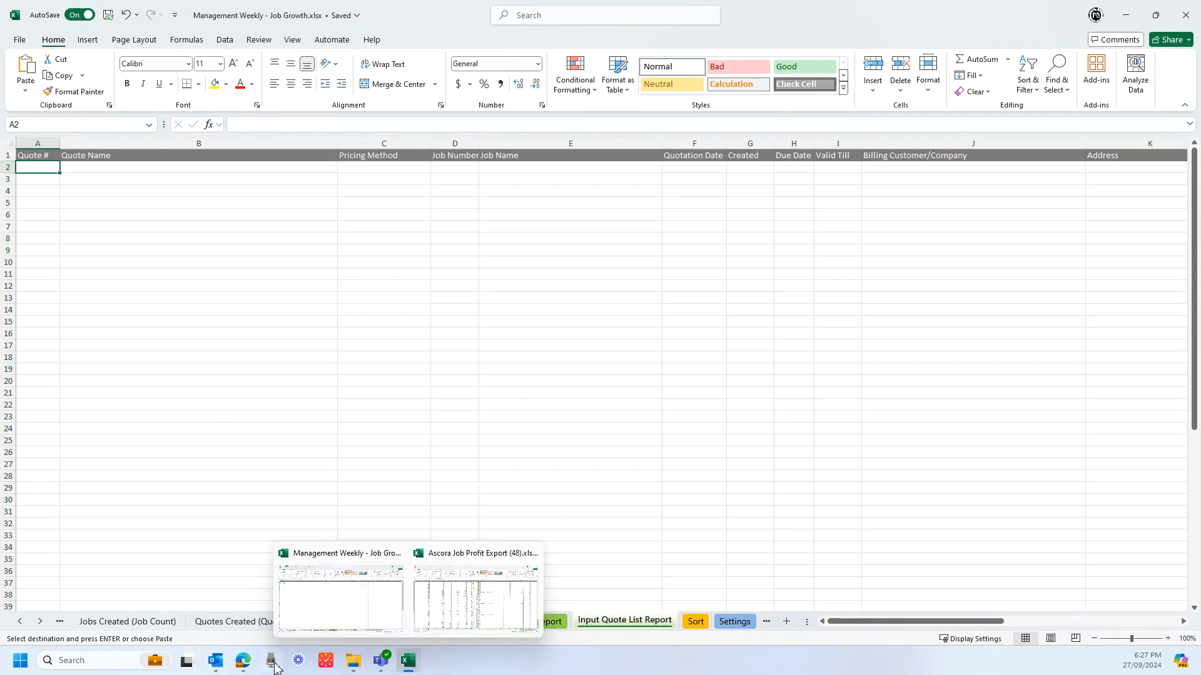
click(243, 661)
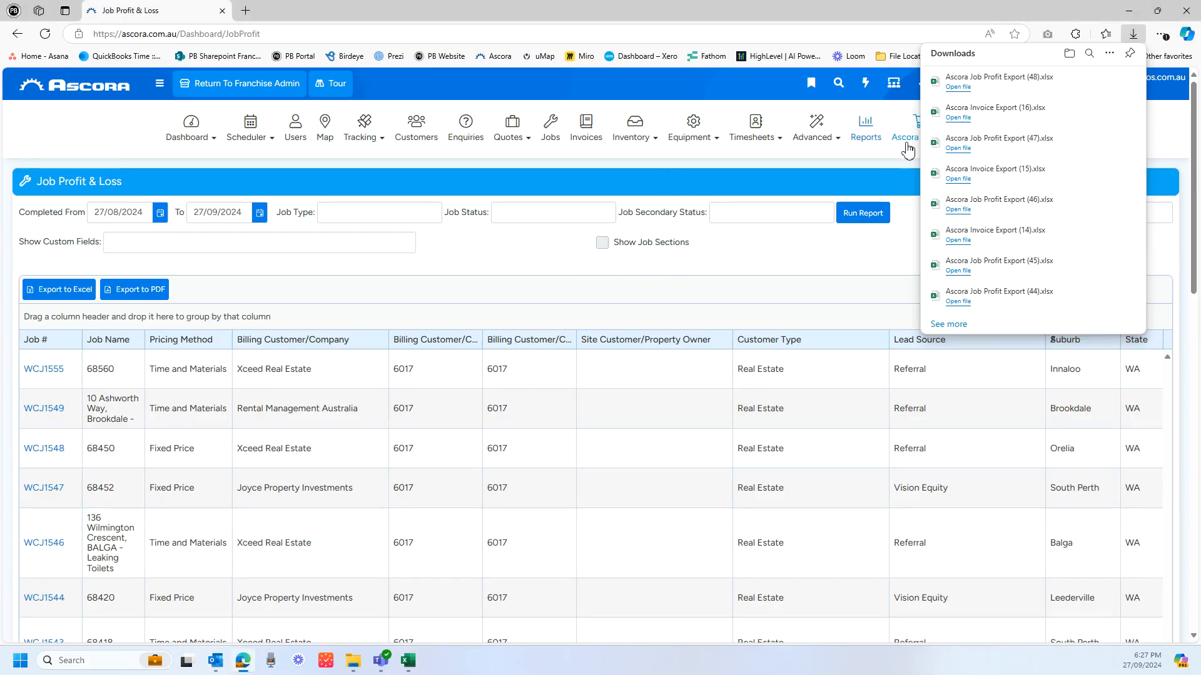
click(867, 130)
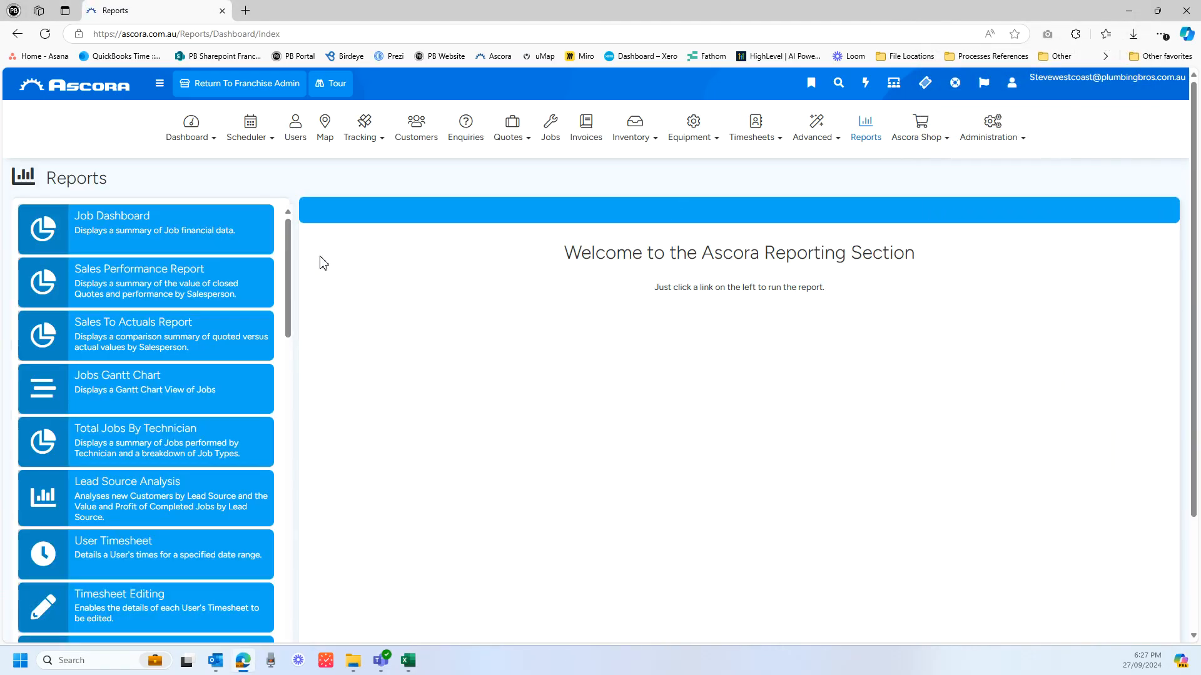
drag(288, 231, 289, 614)
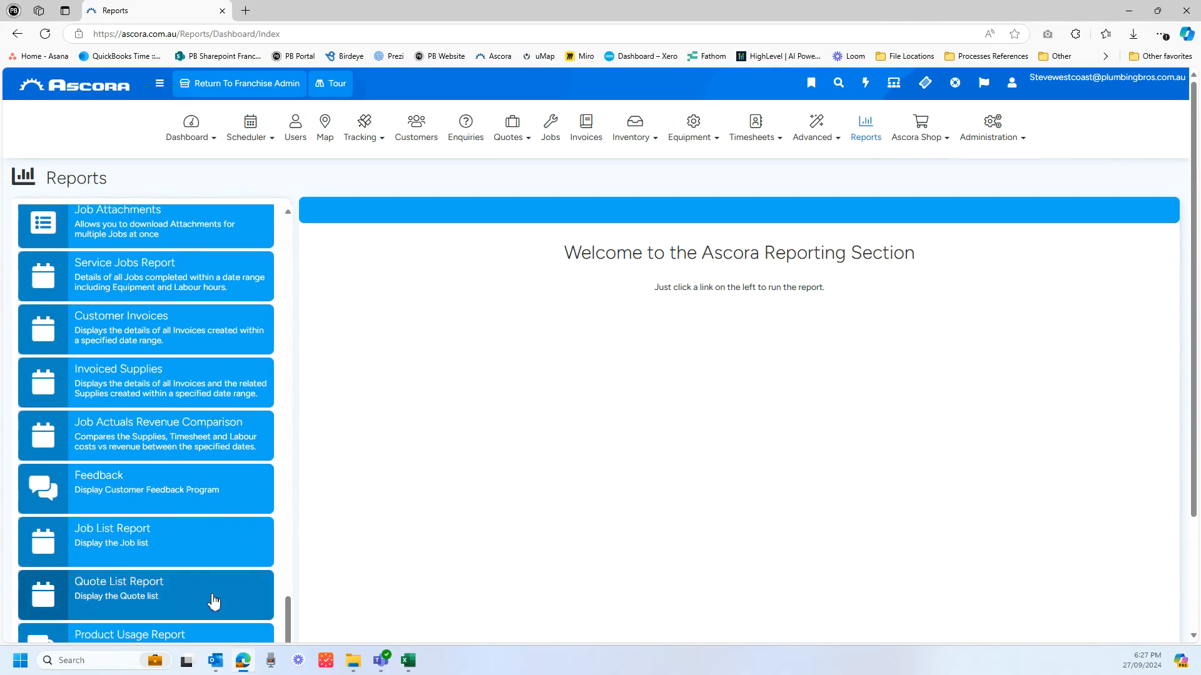
click(144, 597)
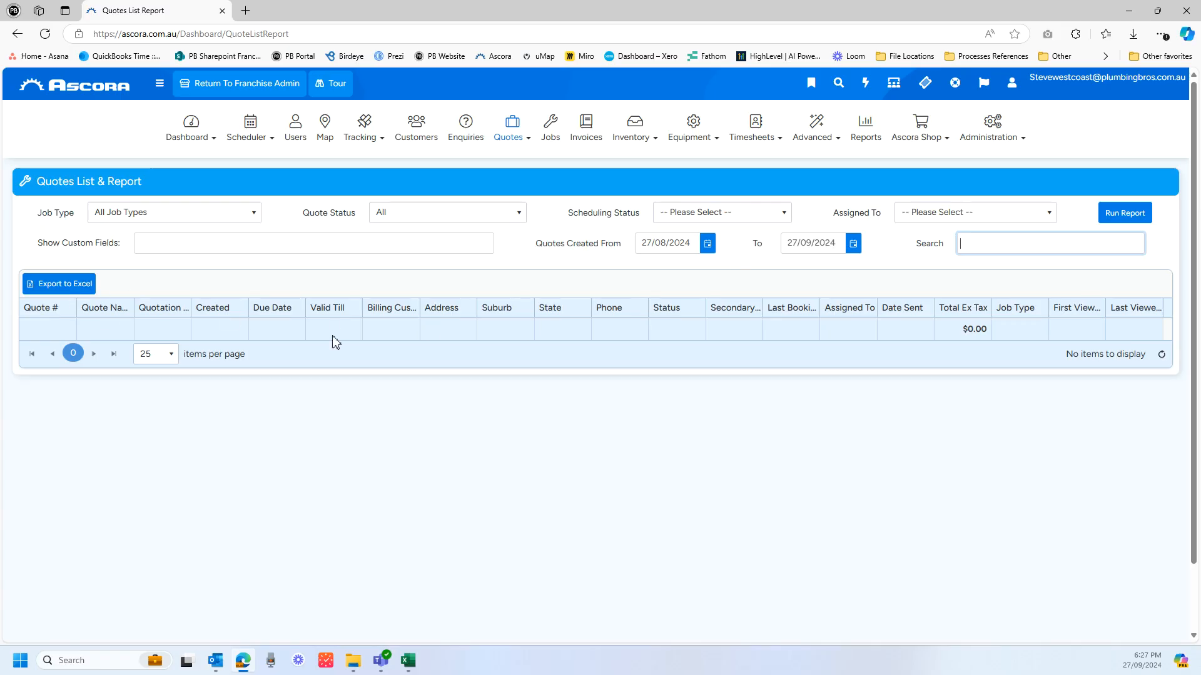
click(1125, 216)
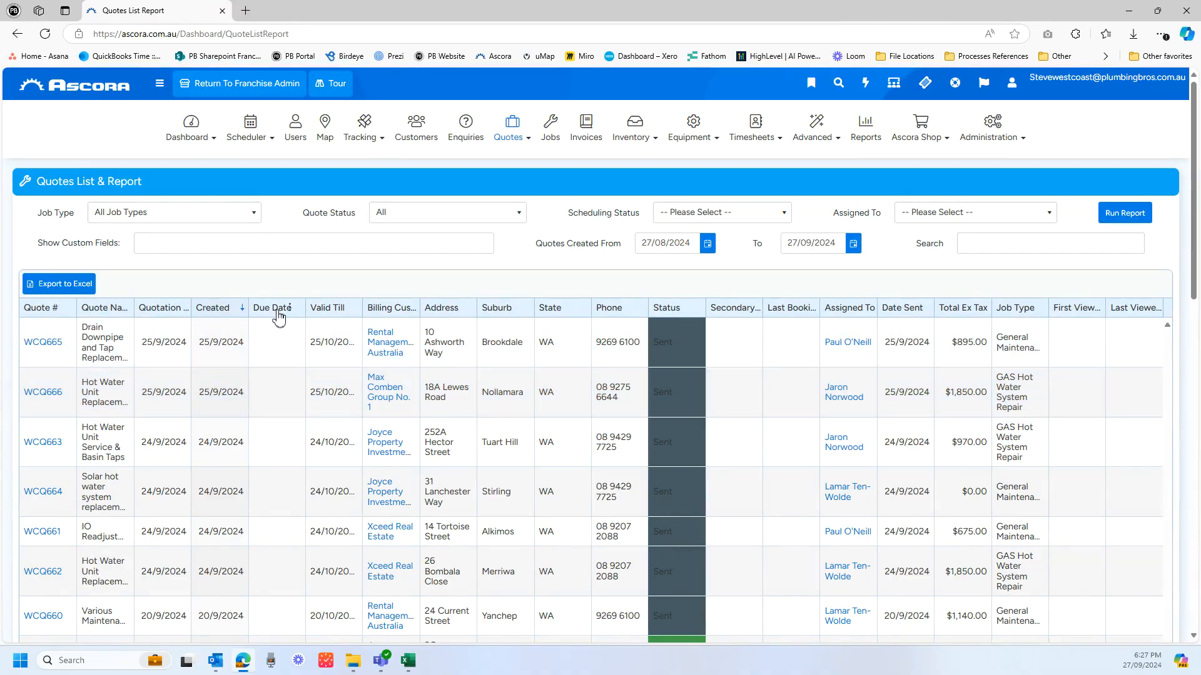
Add the Pricing Method, Job Number and Job Name columns to the quote list
right_click(401, 310)
mouse_move(466, 377)
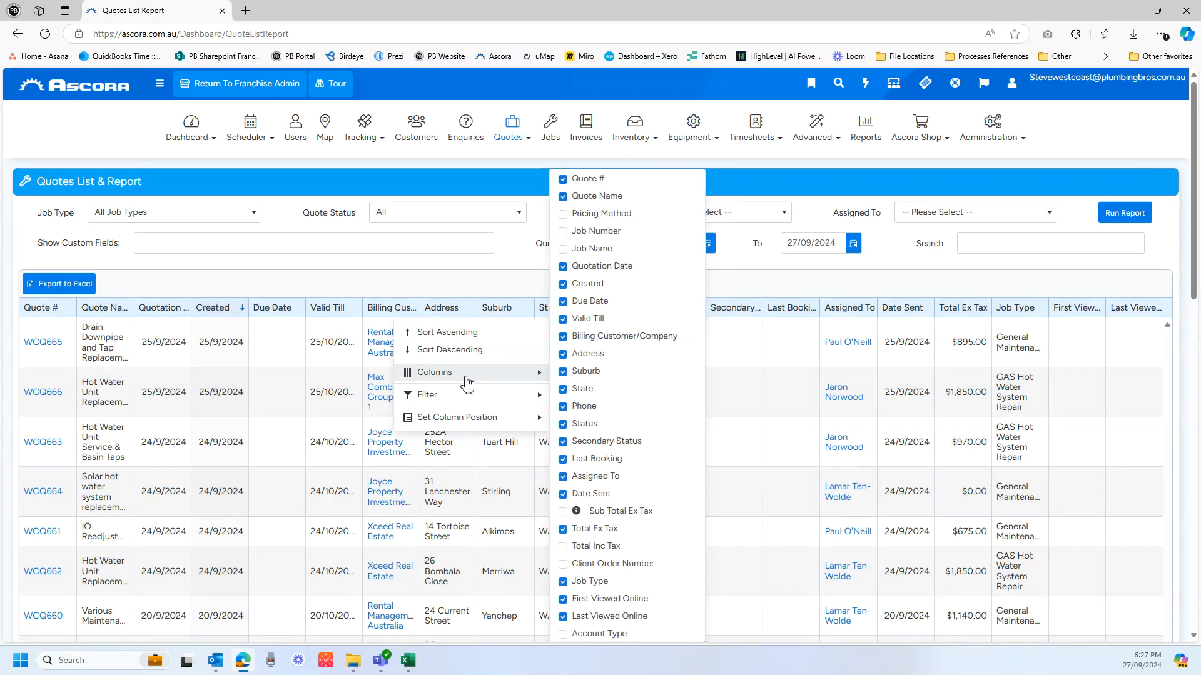
click(583, 215)
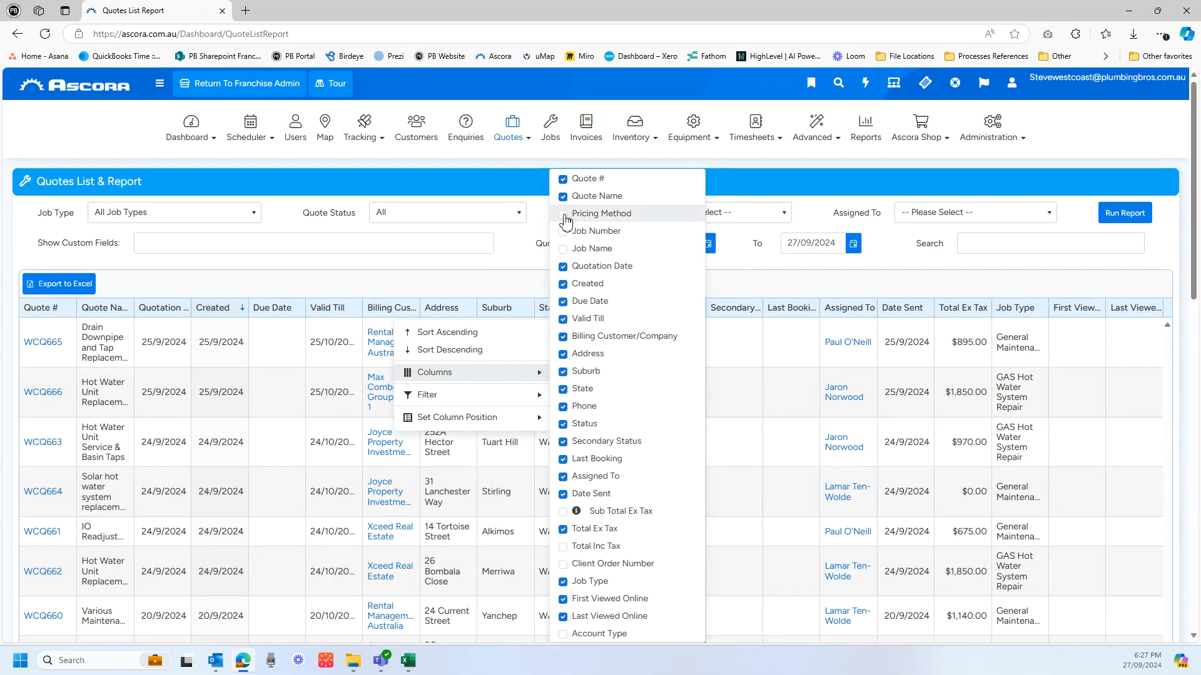
click(566, 232)
click(566, 248)
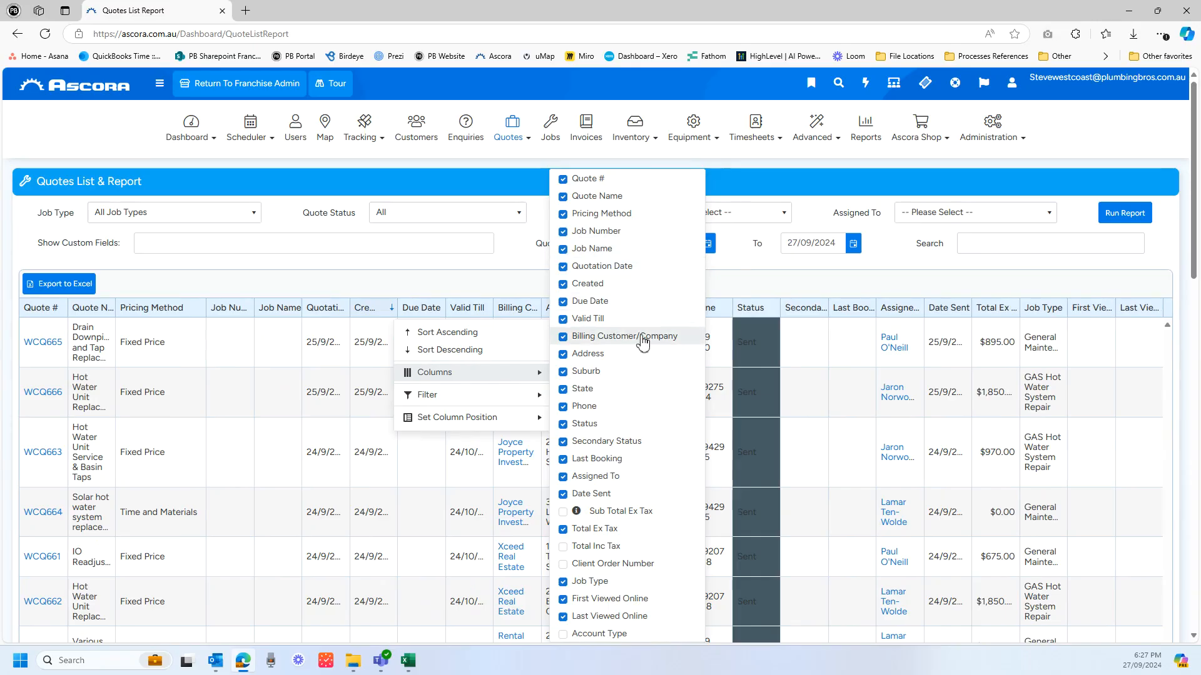
scroll(525, 335, down, 1)
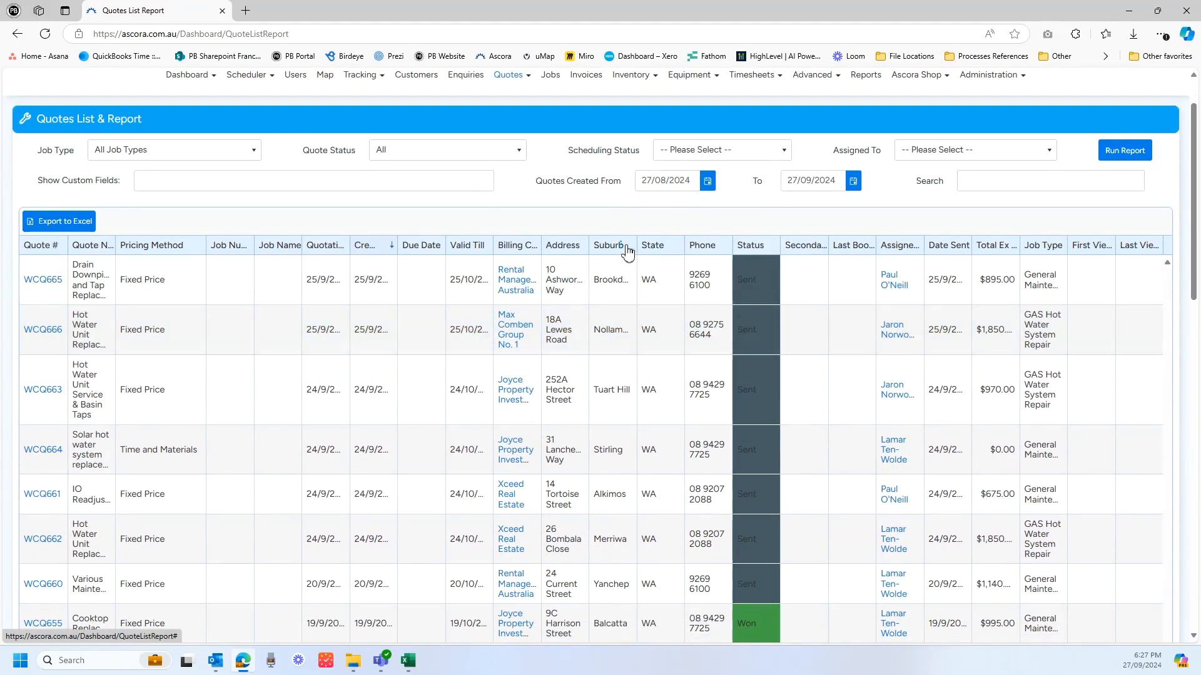
Add the Total Inc Tax, Client Order Number and Account Type columns to the quote list
click(628, 246)
mouse_move(658, 339)
mouse_move(657, 311)
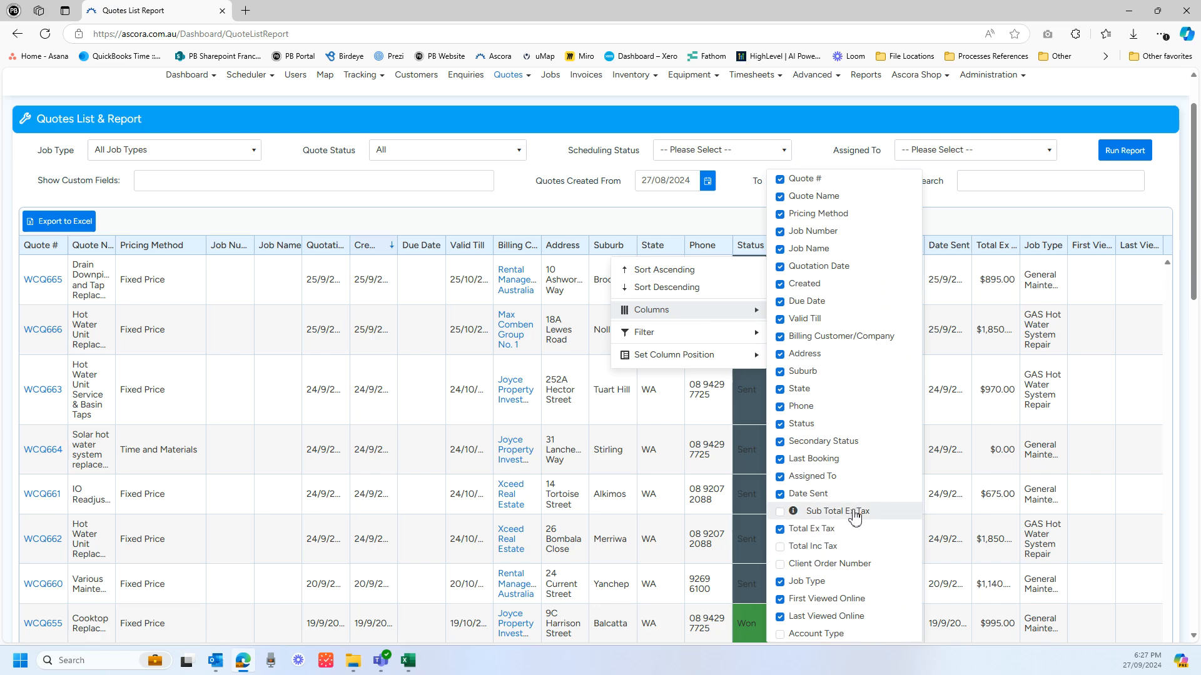
click(780, 548)
click(781, 565)
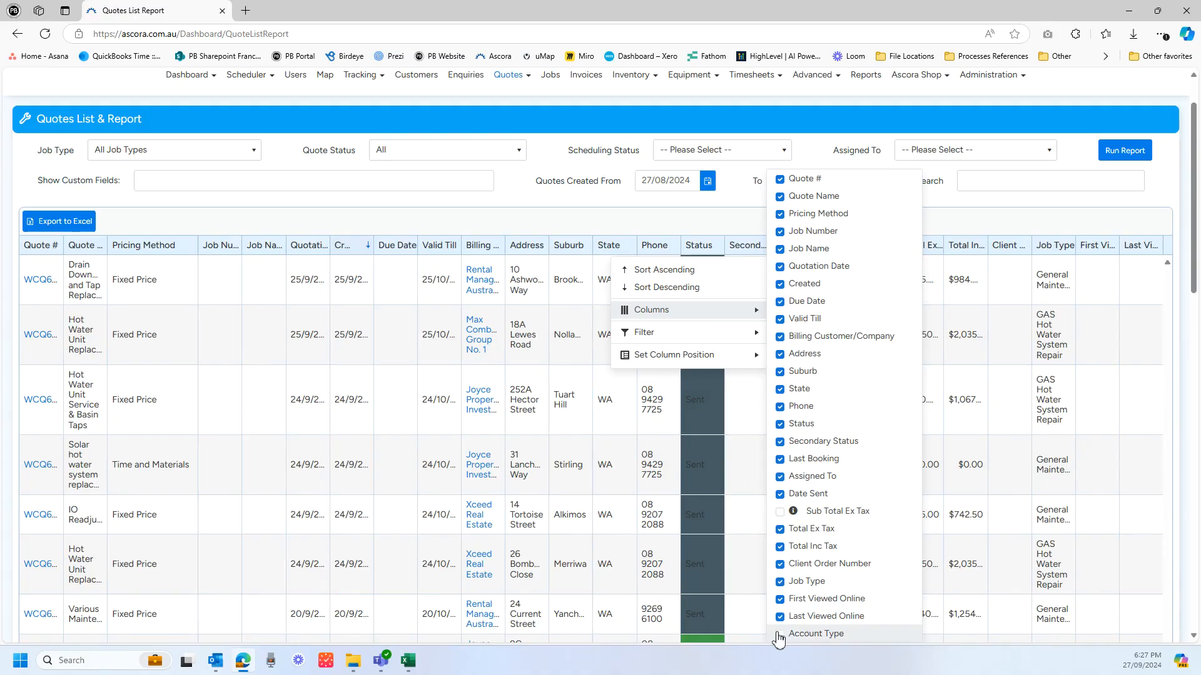
click(781, 635)
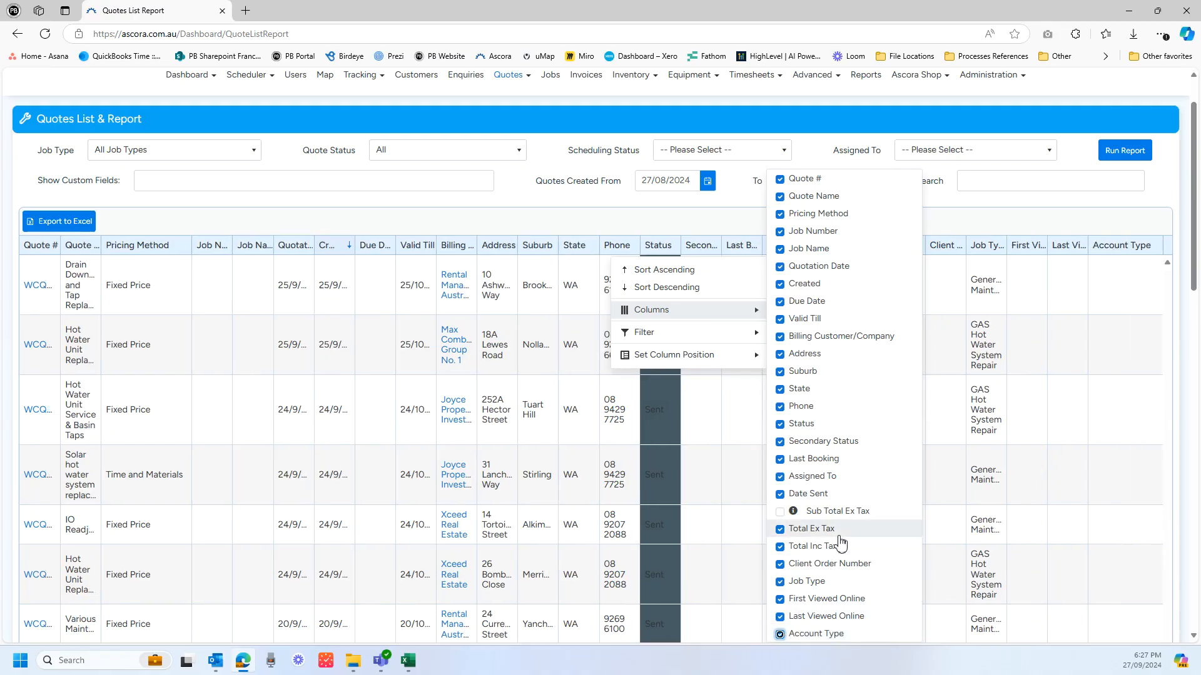
Remove the Account Type column from the quote list, making Last Viewed Online the last column
scroll(842, 544, down, 1)
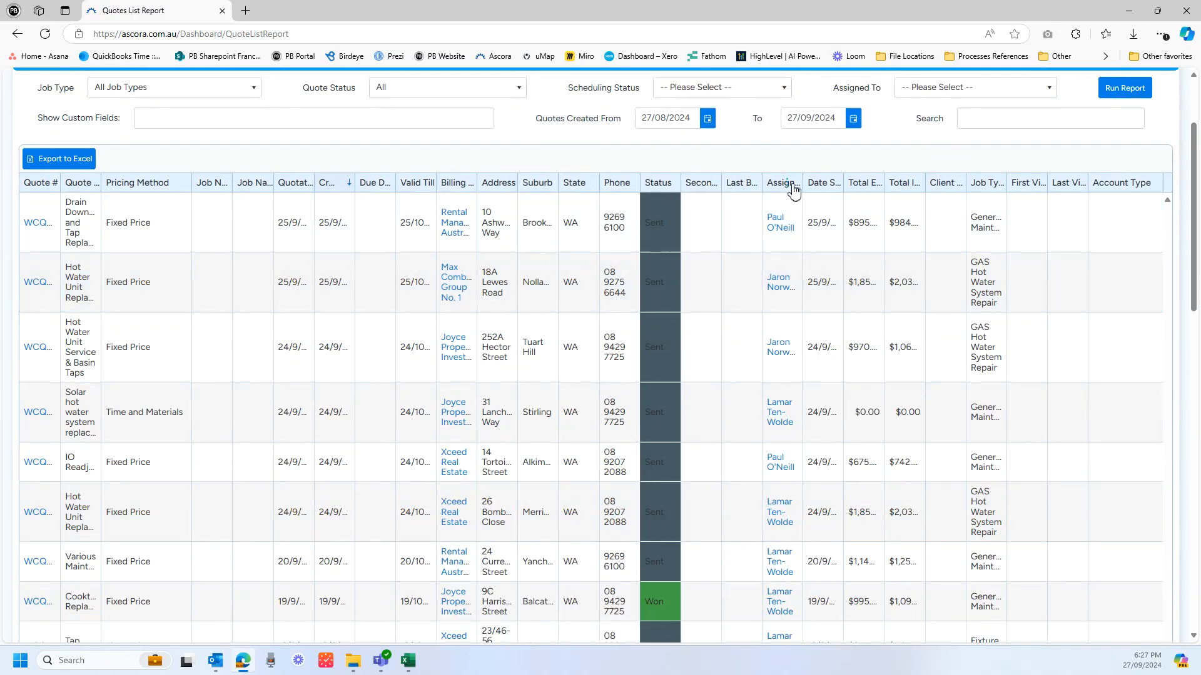
click(790, 185)
mouse_move(834, 251)
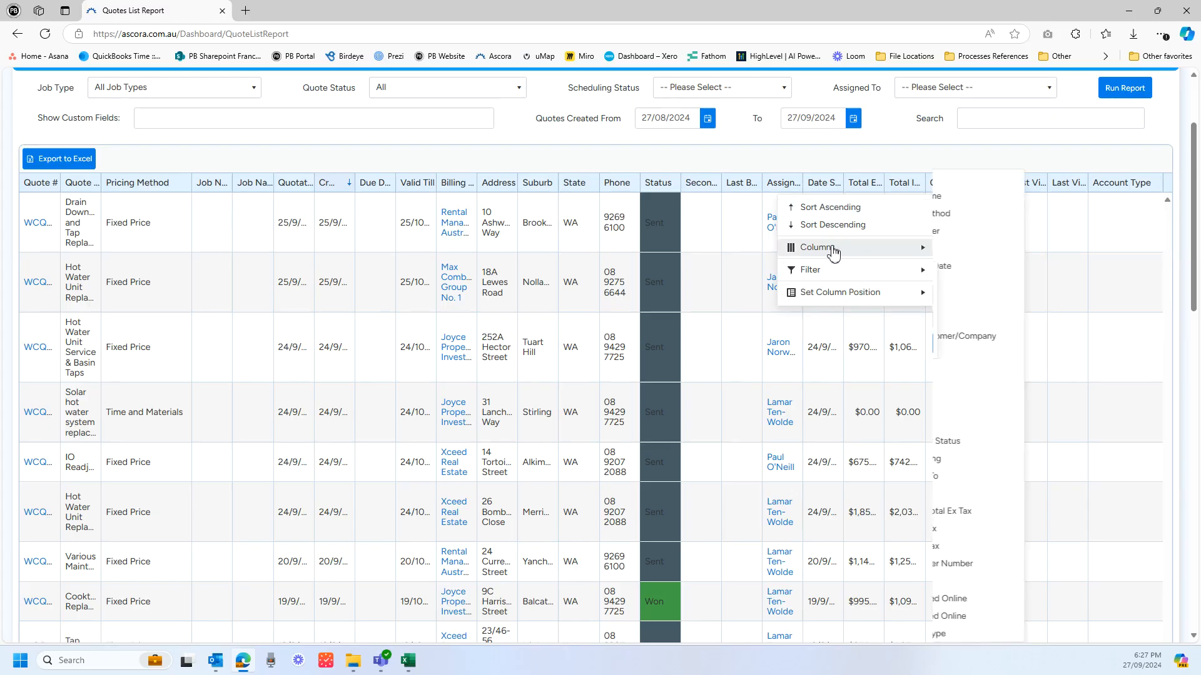
click(365, 165)
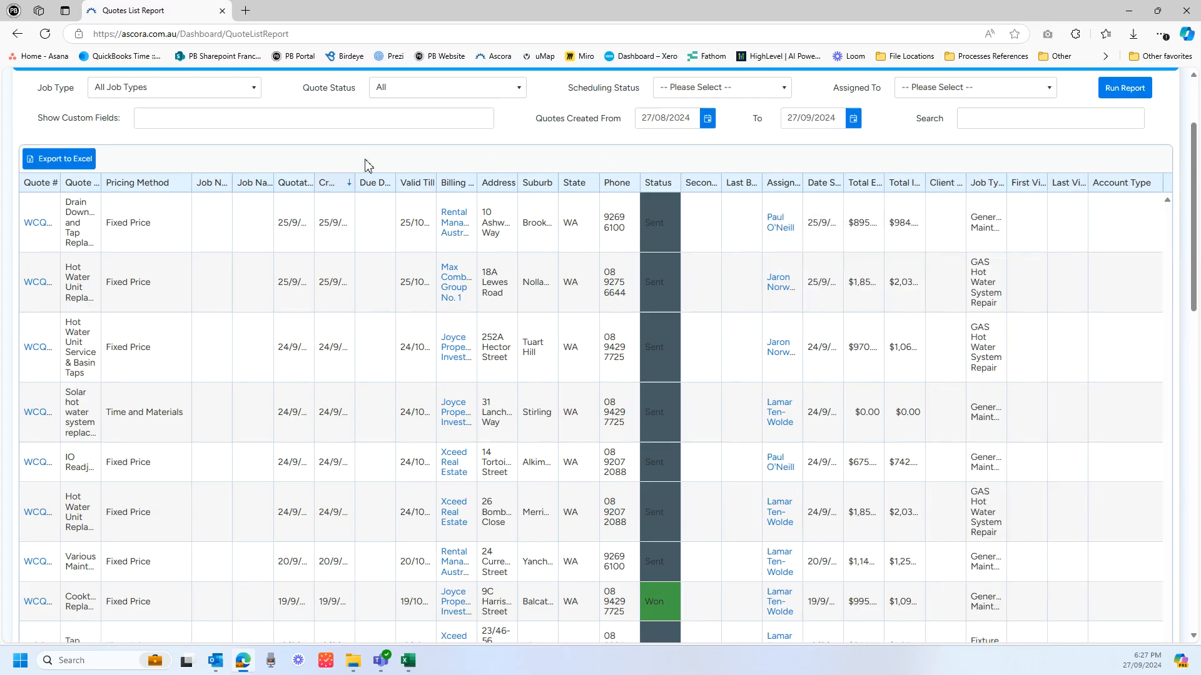
Export the quote list to Excel and open Ascora Quote Export (12).xlsx for editing
click(65, 159)
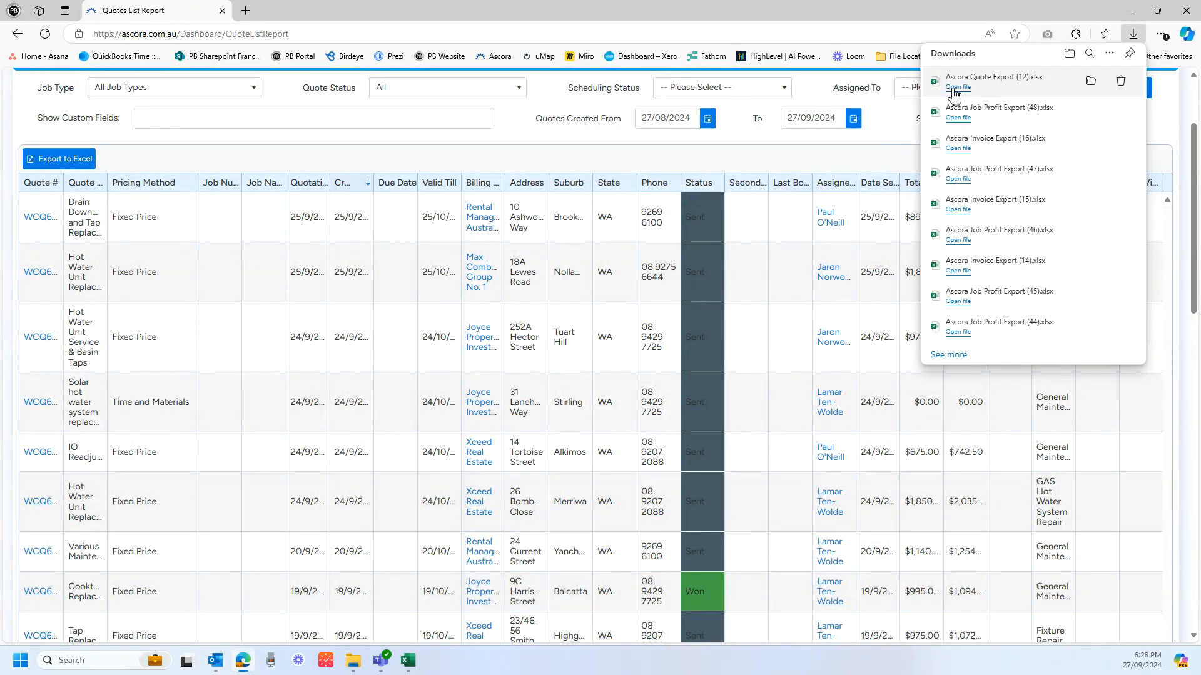
key(alt+Tab)
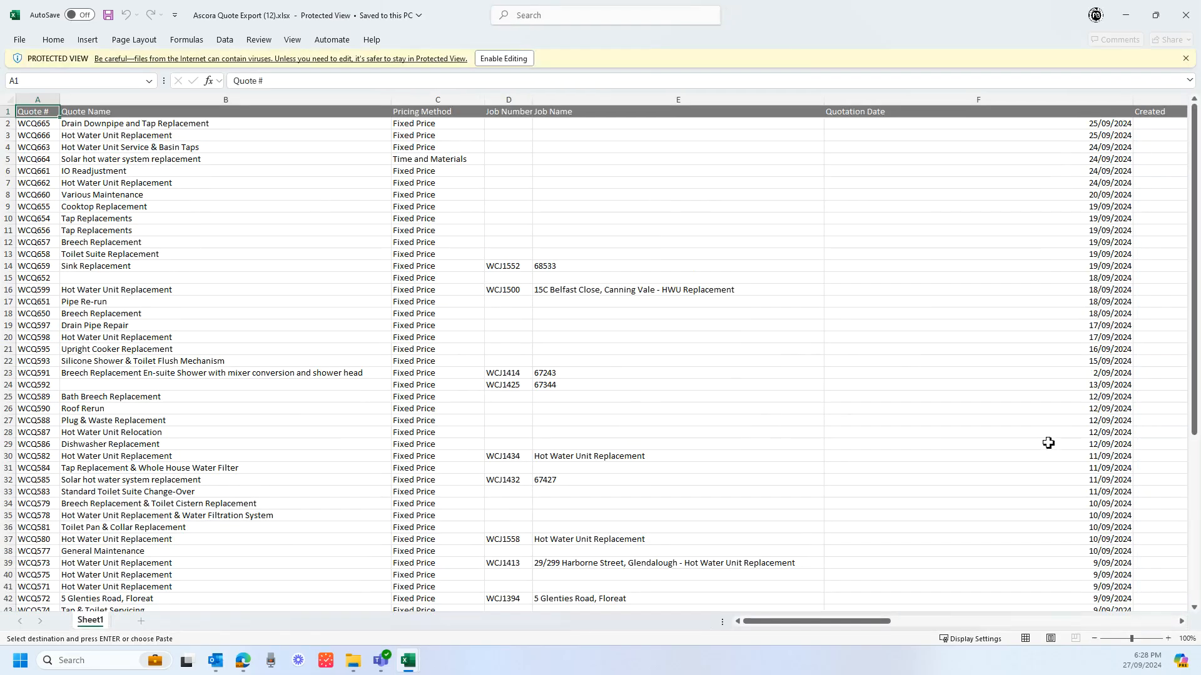
click(504, 59)
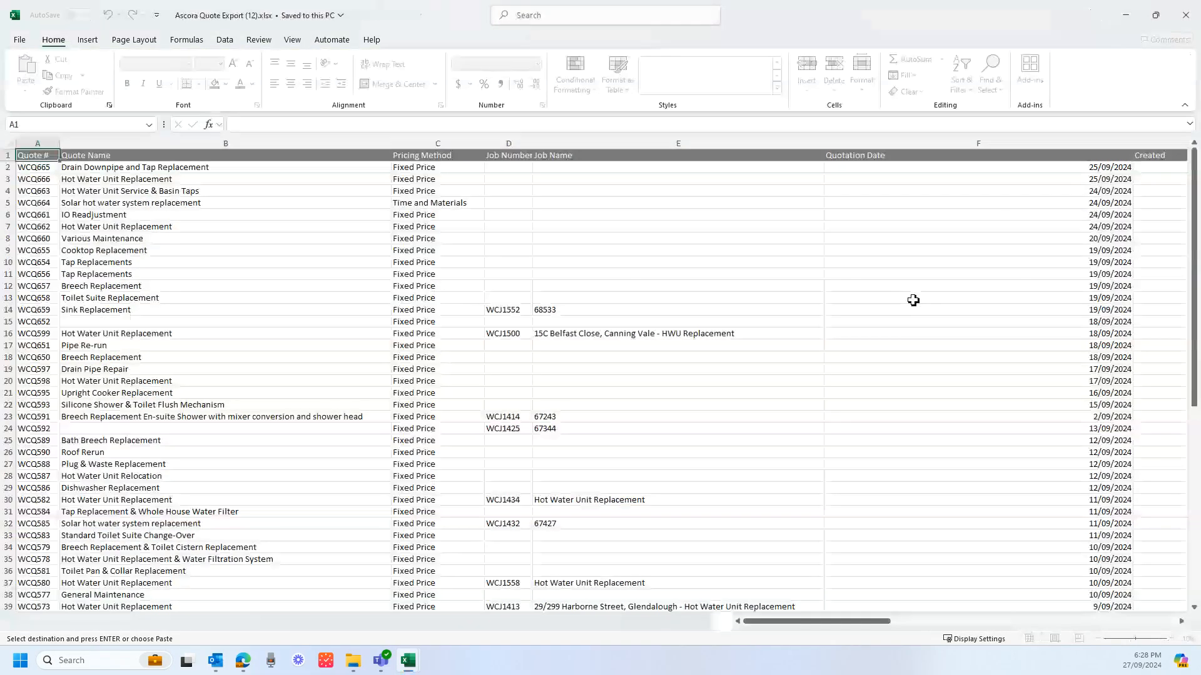
Copy all quote rows of the export from A2 through column Y, row 61, leaving out the header and totals rows
click(33, 172)
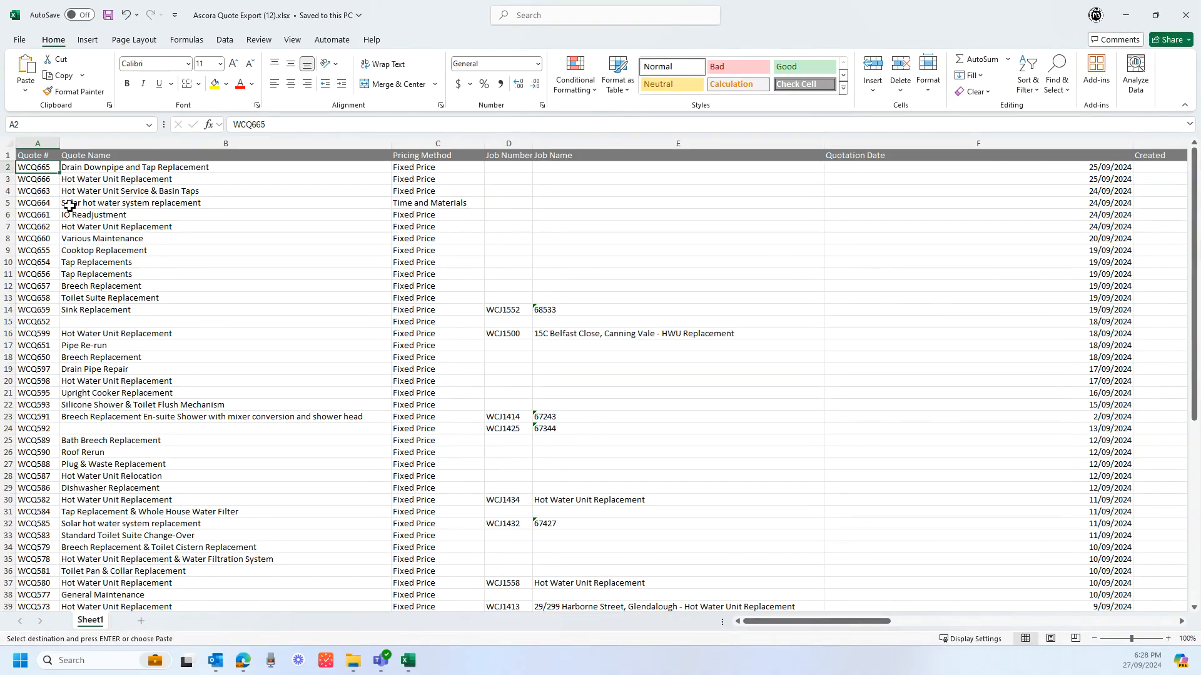
key(ctrl+shift+Right)
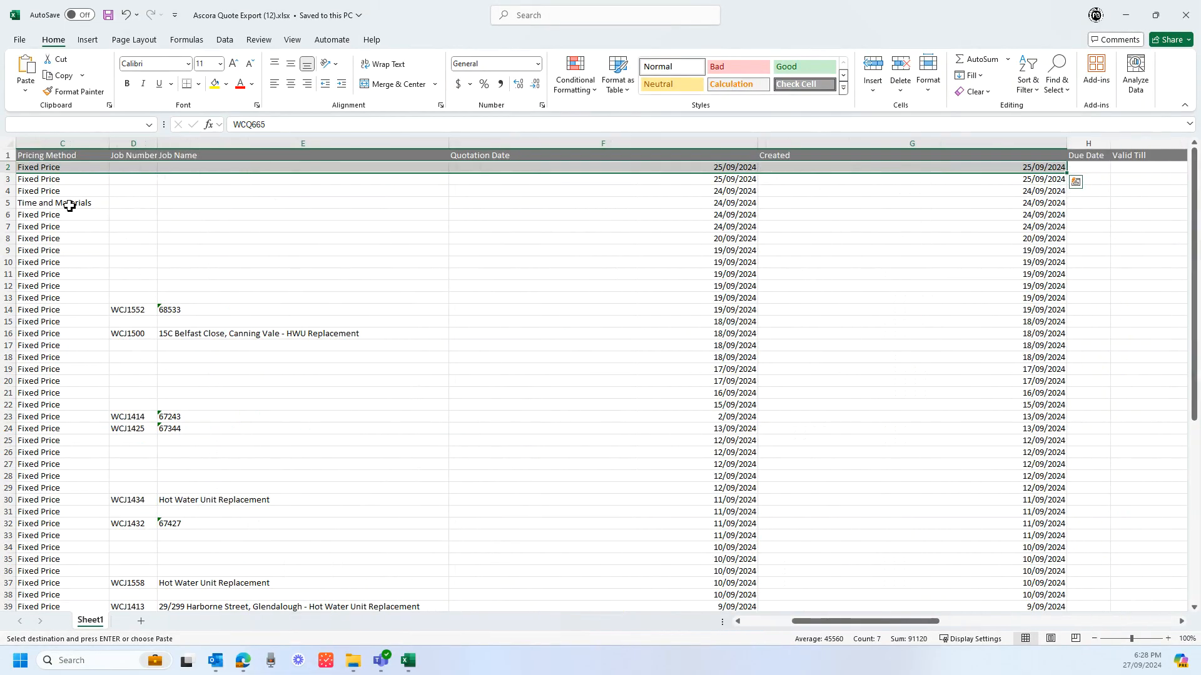
key(shift+Right)
key(shift+Right)
key(shift+Right)
key(shift+Right)
key(shift+Right)
key(shift+Right)
key(shift+Right)
key(shift+Right)
key(shift+Right)
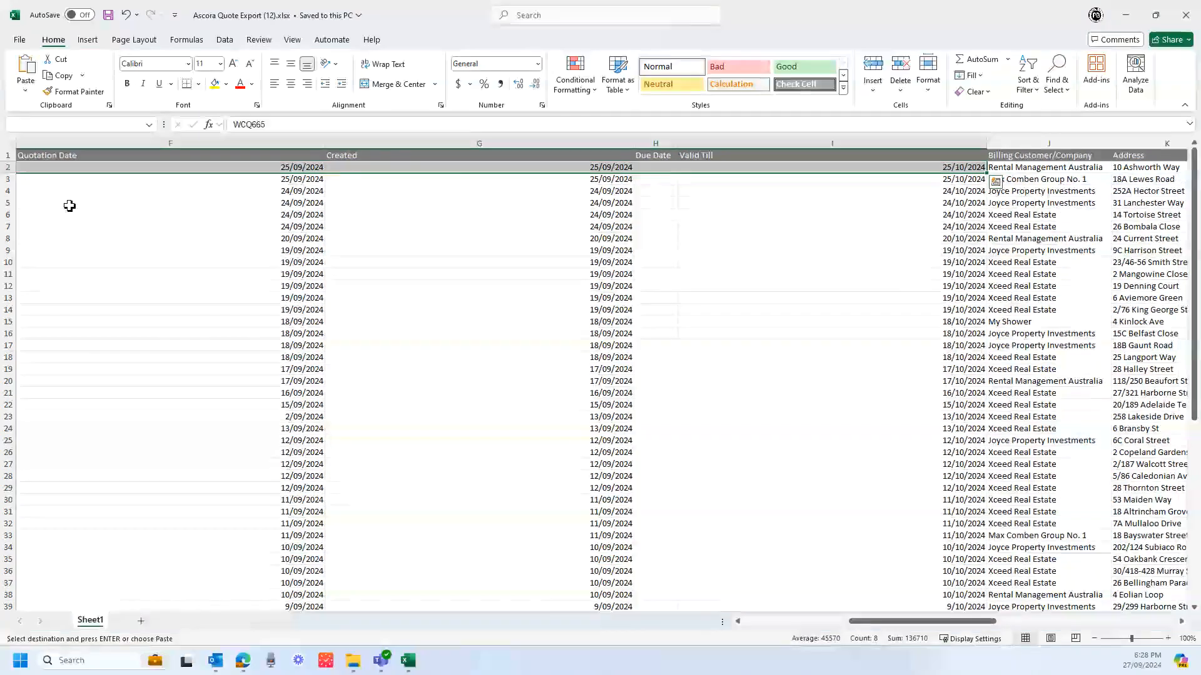
key(shift+Right)
key(shift+Right)
key(shift+Right)
key(shift+Right)
key(shift+Right)
key(shift+Right)
key(shift+Right)
key(shift+Right)
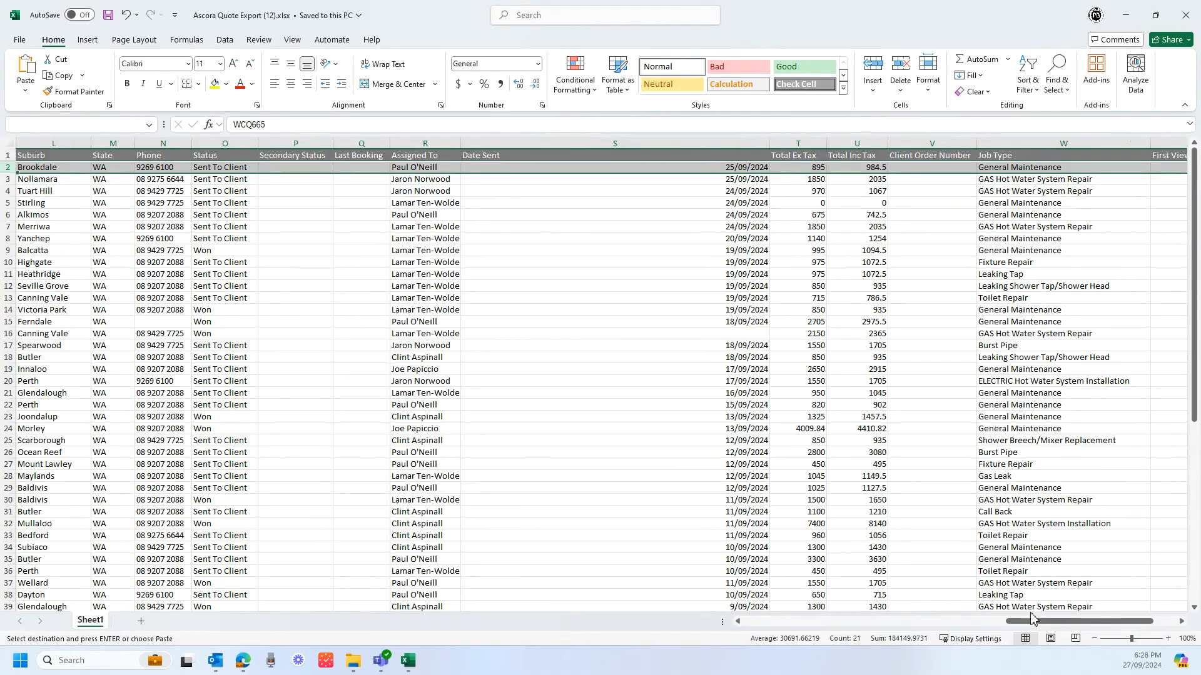
drag(1032, 619, 1103, 628)
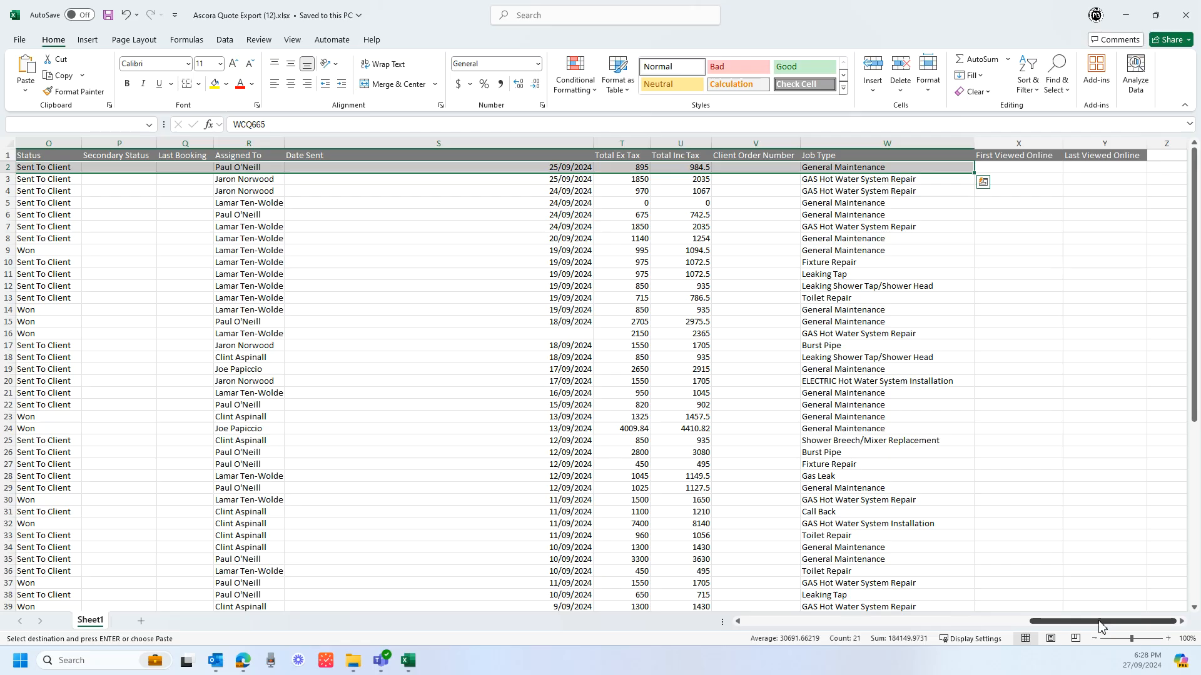
key(shift+Right)
key(shift+Right)
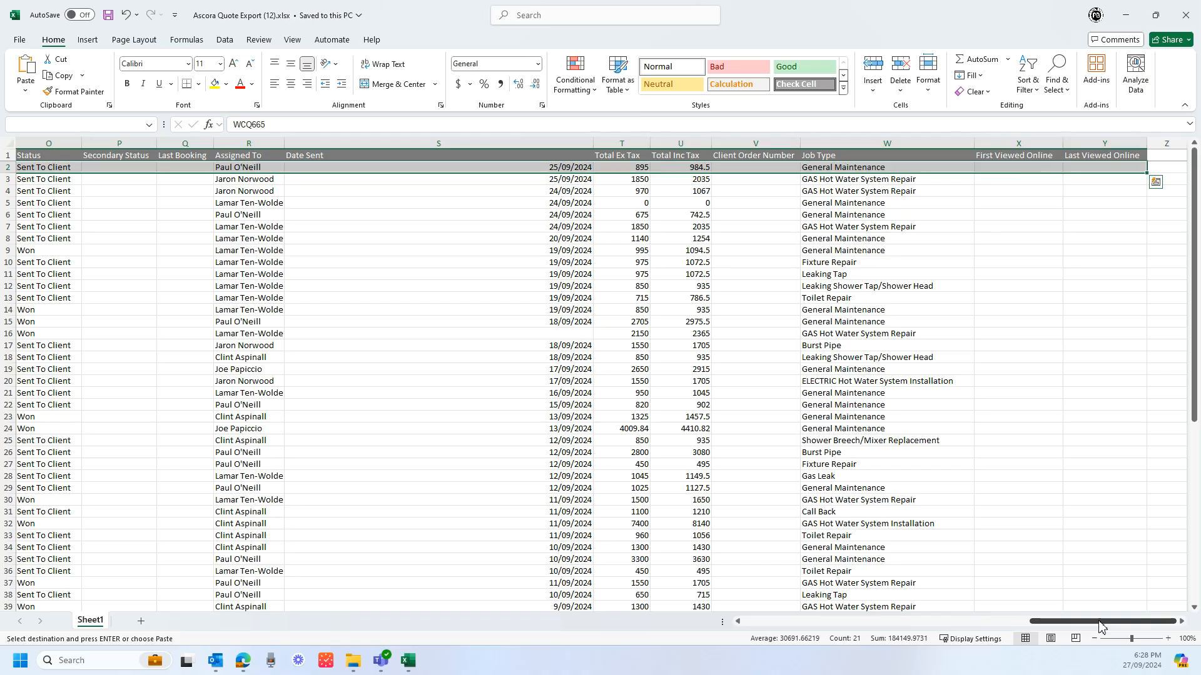
key(ctrl+shift+Down)
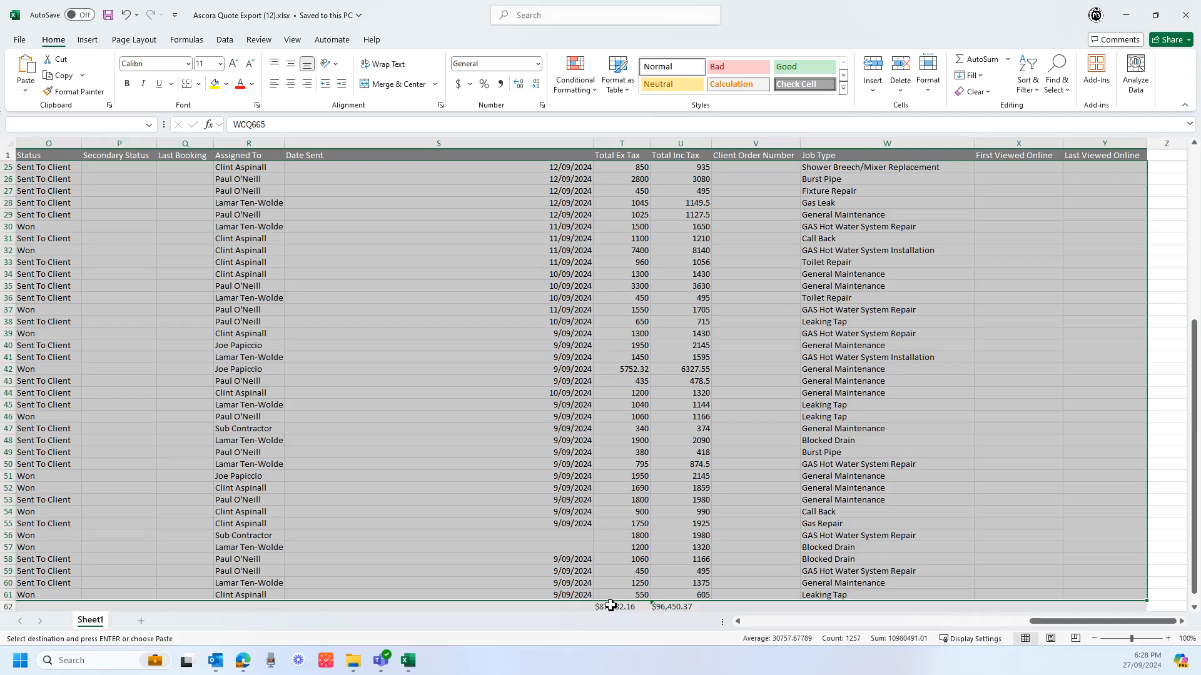
right_click(441, 388)
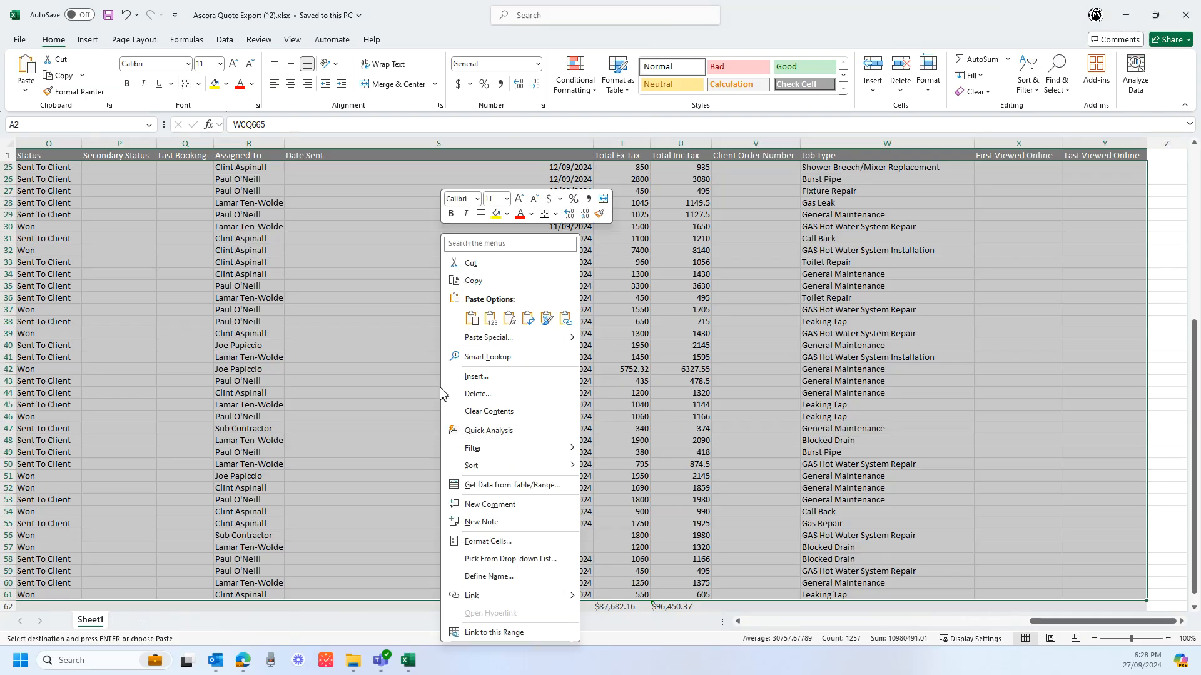
click(475, 283)
Paste the copied quote rows as values at A2 of the Input Quote List Report sheet in Management Weekly - Job Growth.xlsx
mouse_move(407, 667)
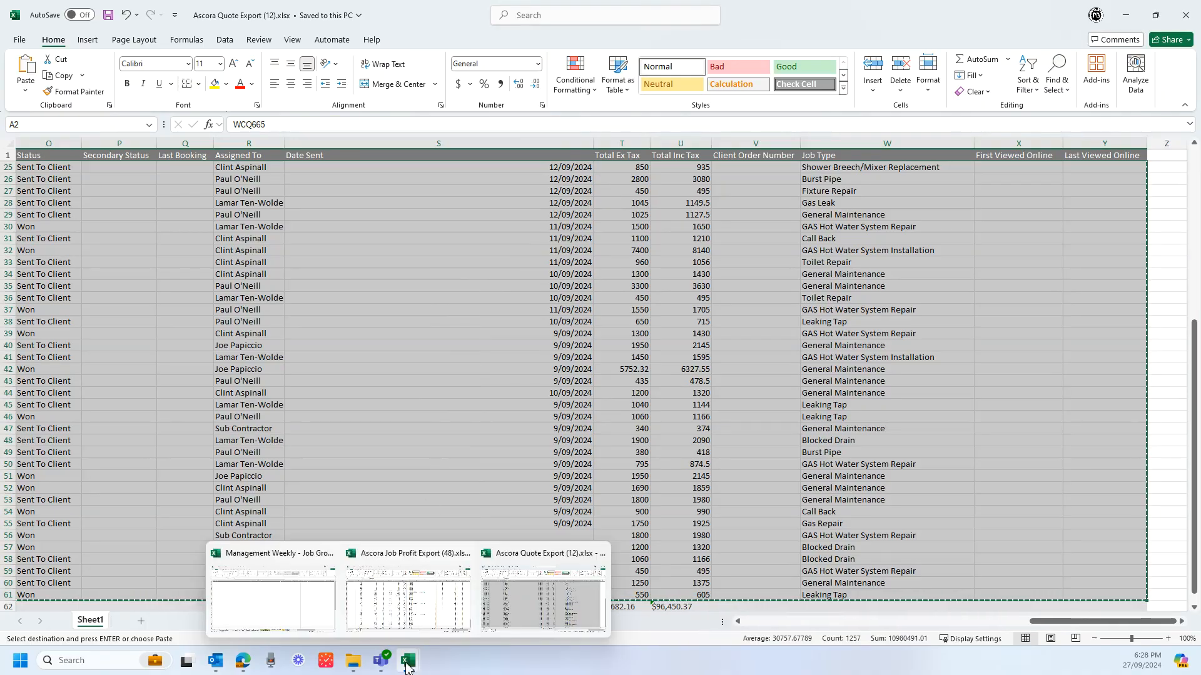
click(279, 601)
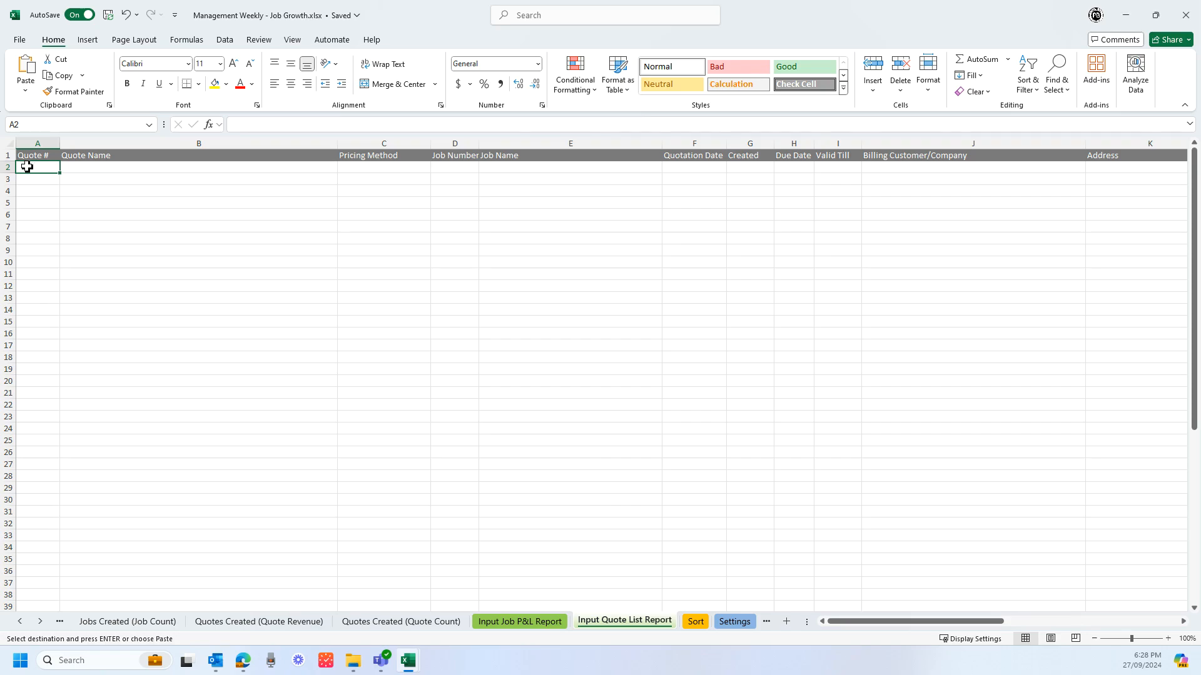
right_click(36, 166)
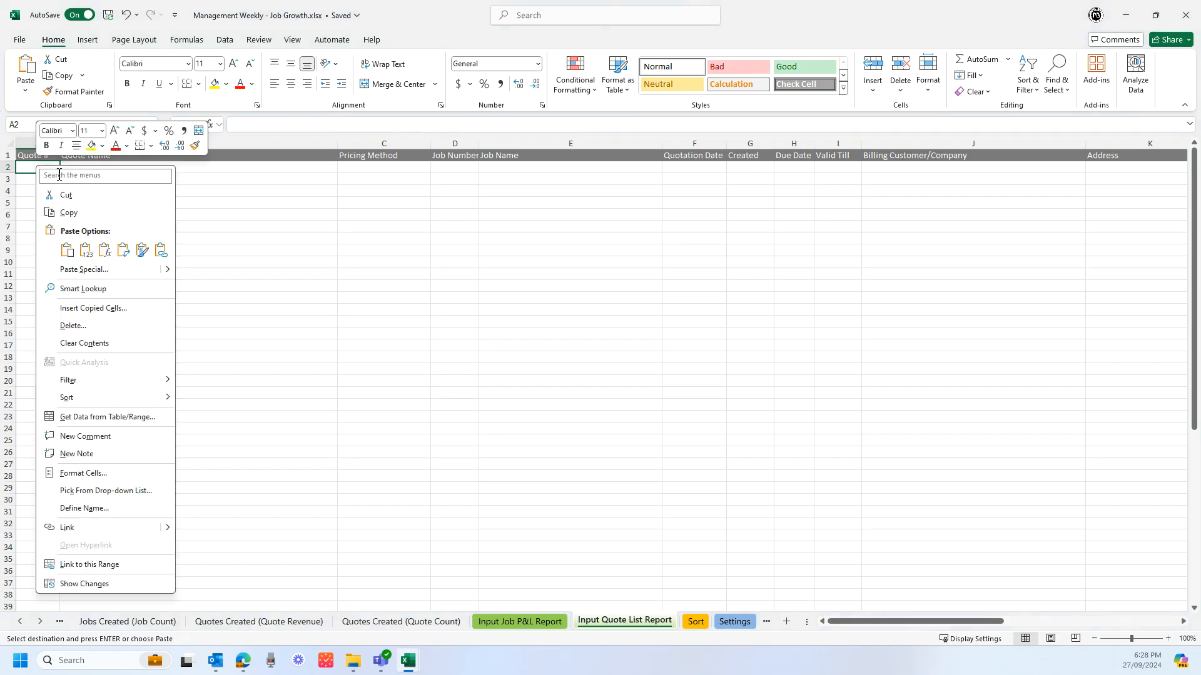
click(87, 251)
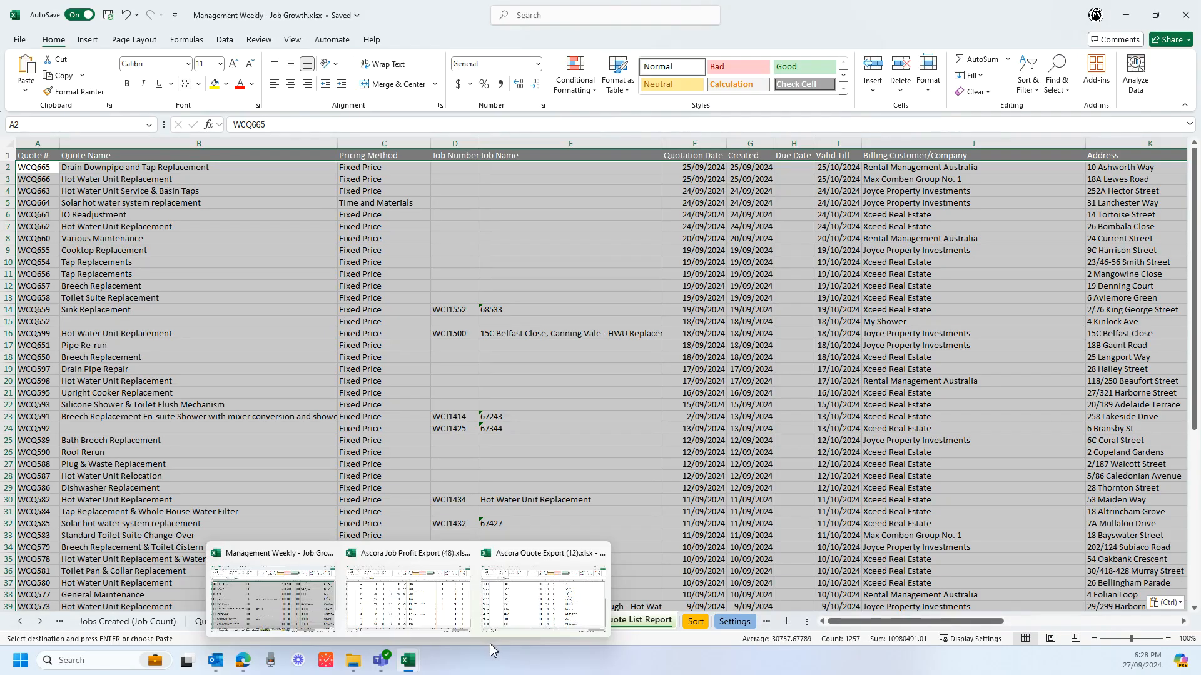
drag(492, 453, 492, 441)
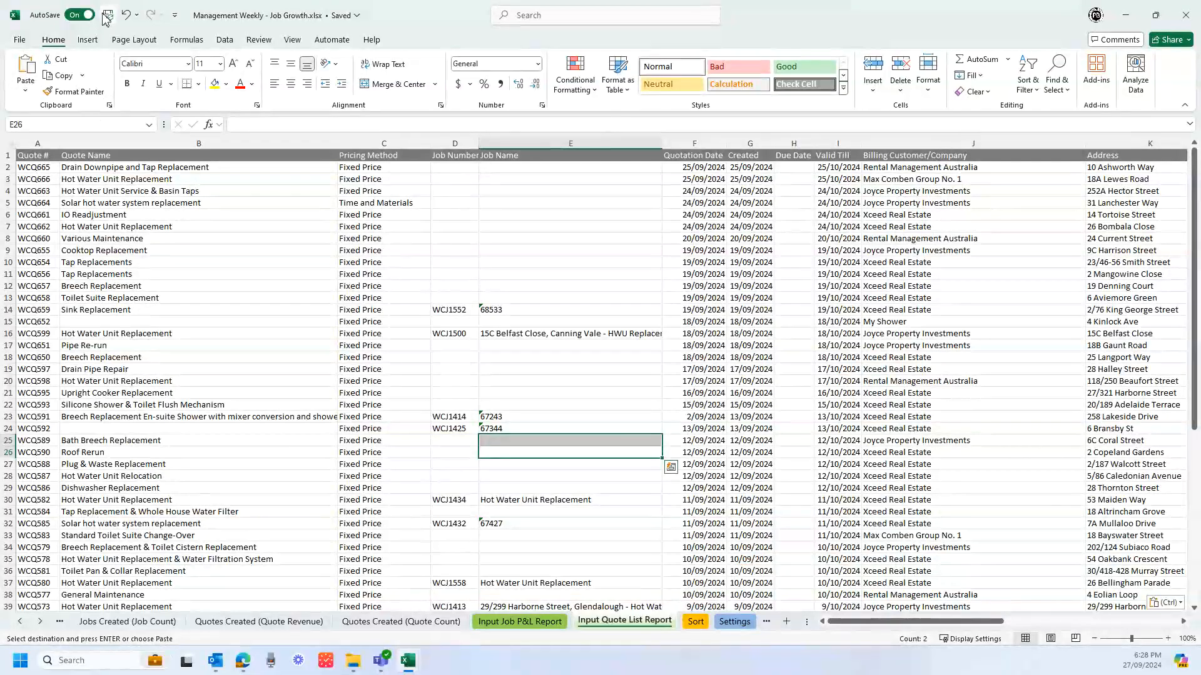
click(267, 487)
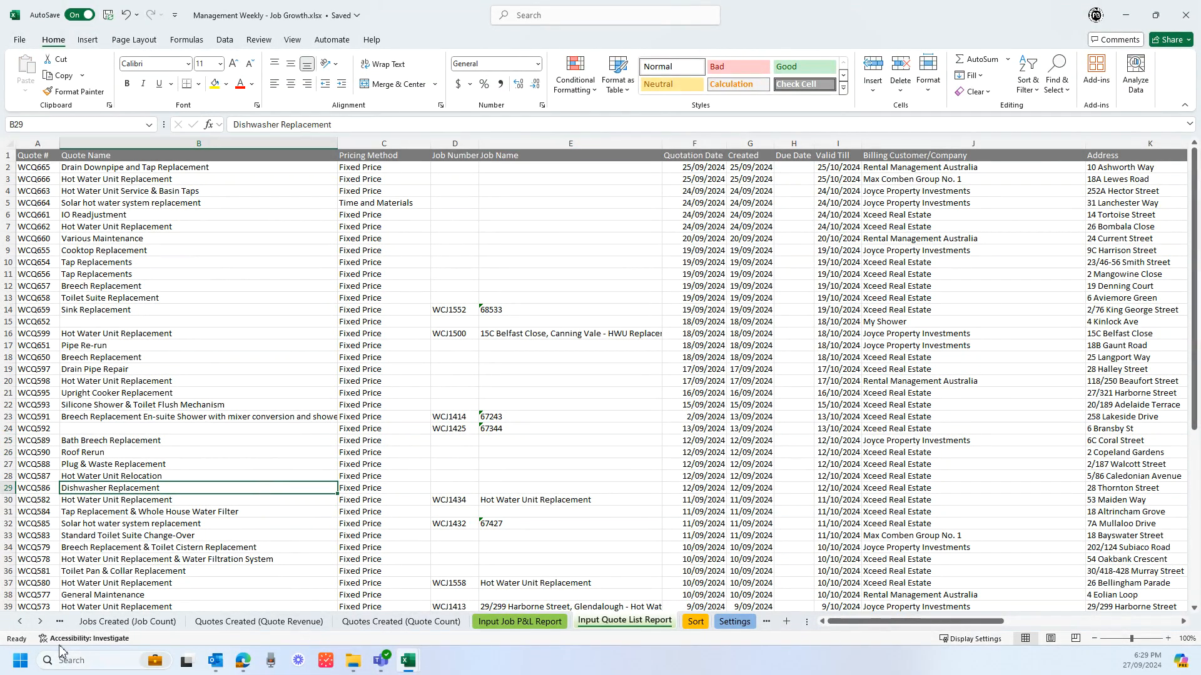
Refresh the pivot table on the Jobs Created (Revenue) sheet
click(19, 622)
click(123, 621)
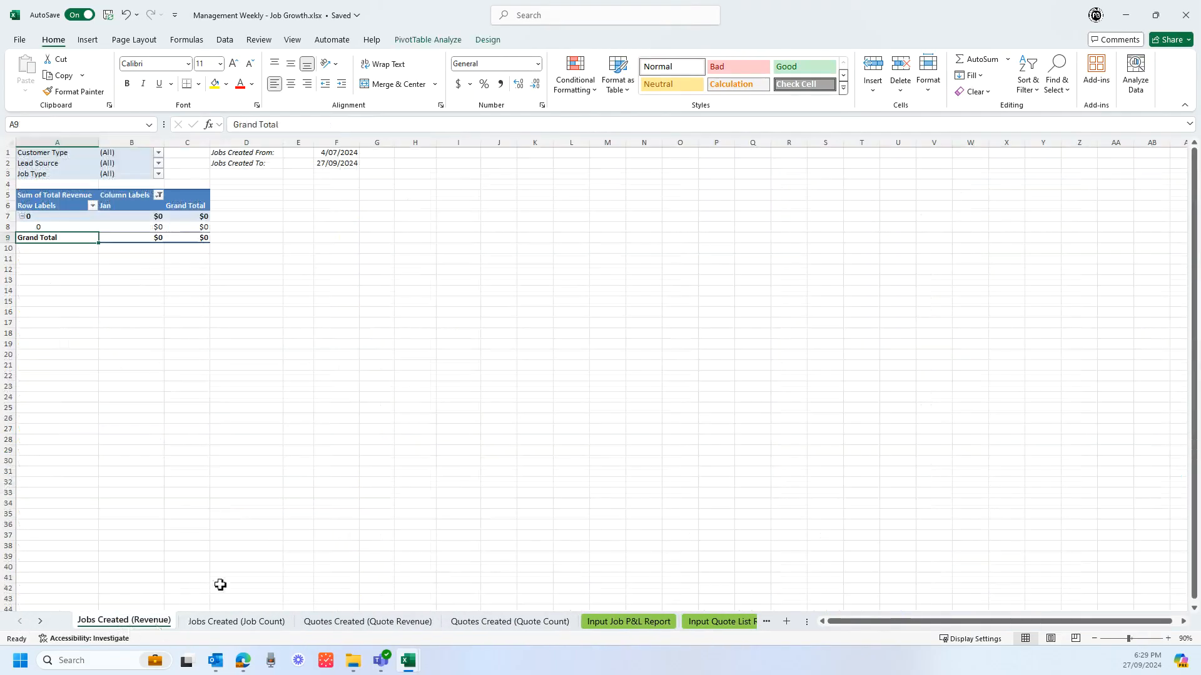
right_click(112, 218)
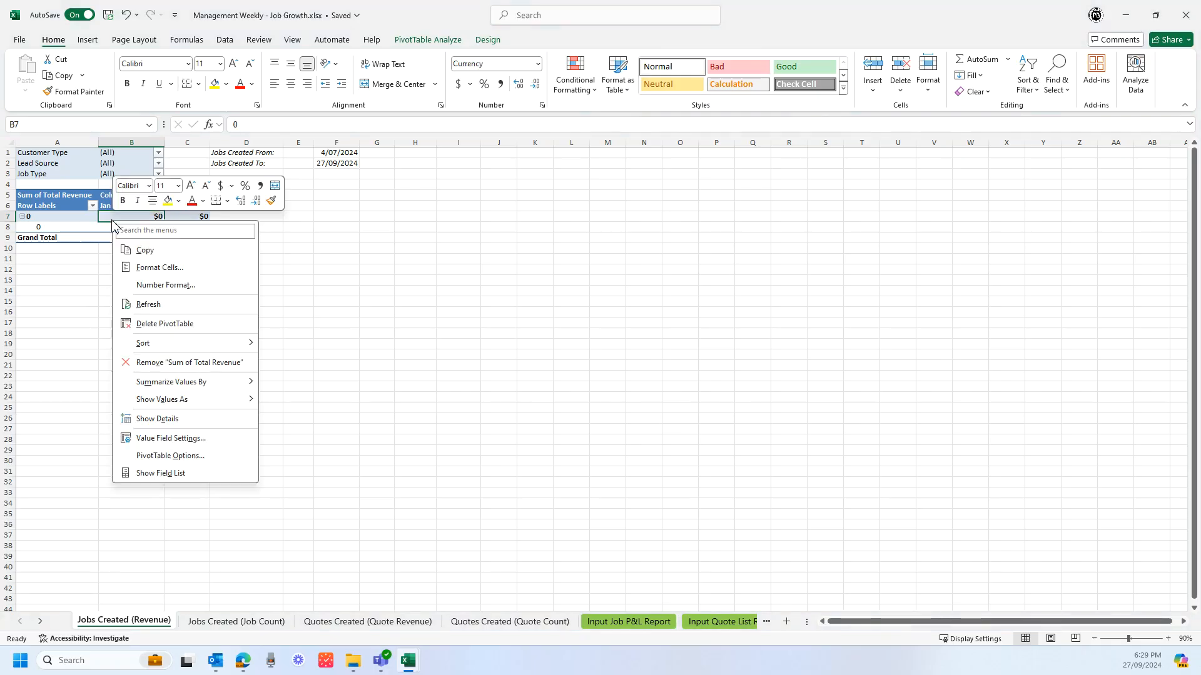
click(148, 305)
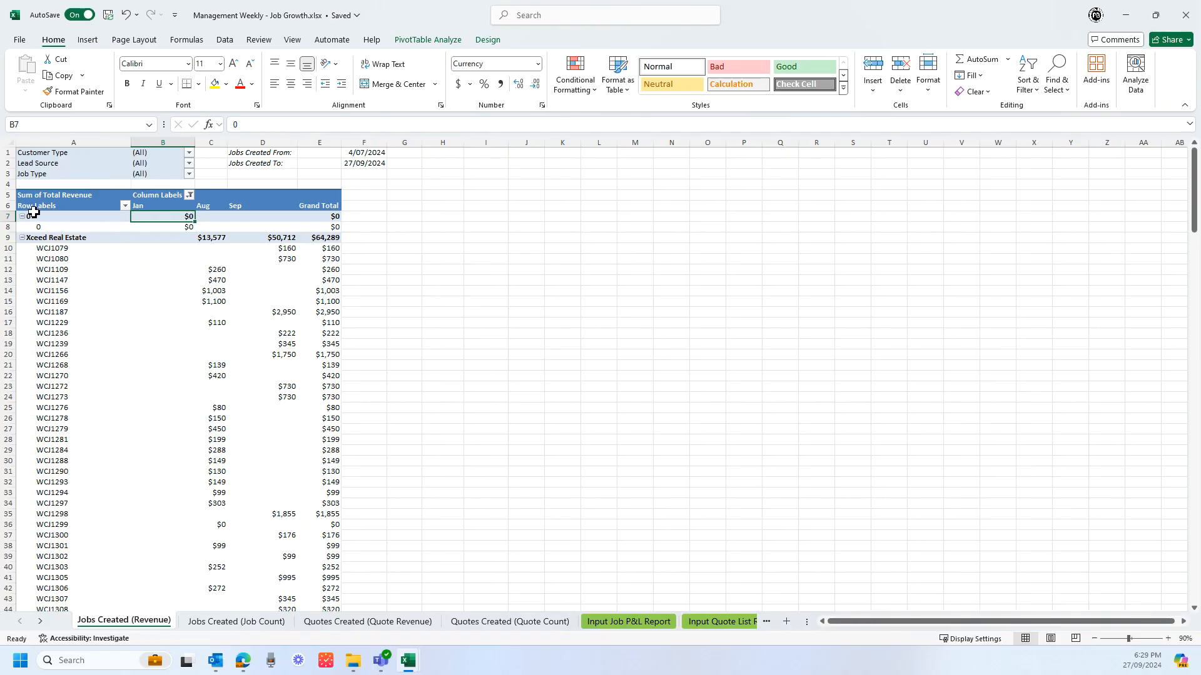
Review the available Customer Type, Lead Source and Job Type filter options of the revenue pivot table, leaving each filter unchanged
click(189, 153)
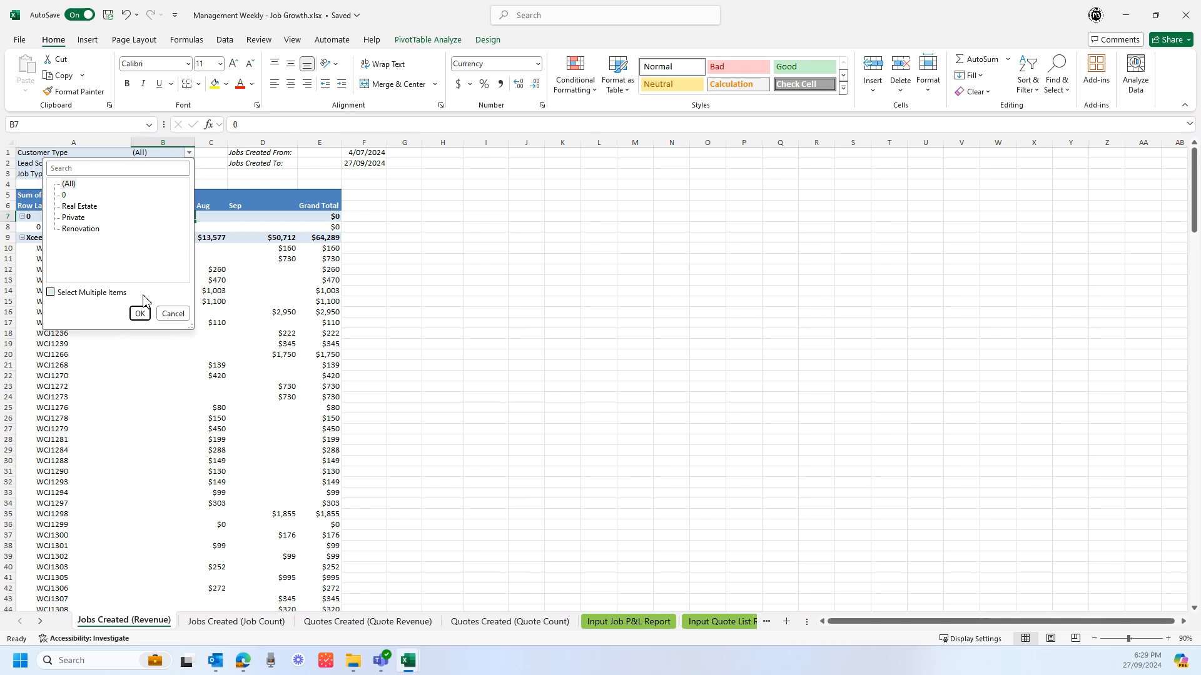
click(177, 318)
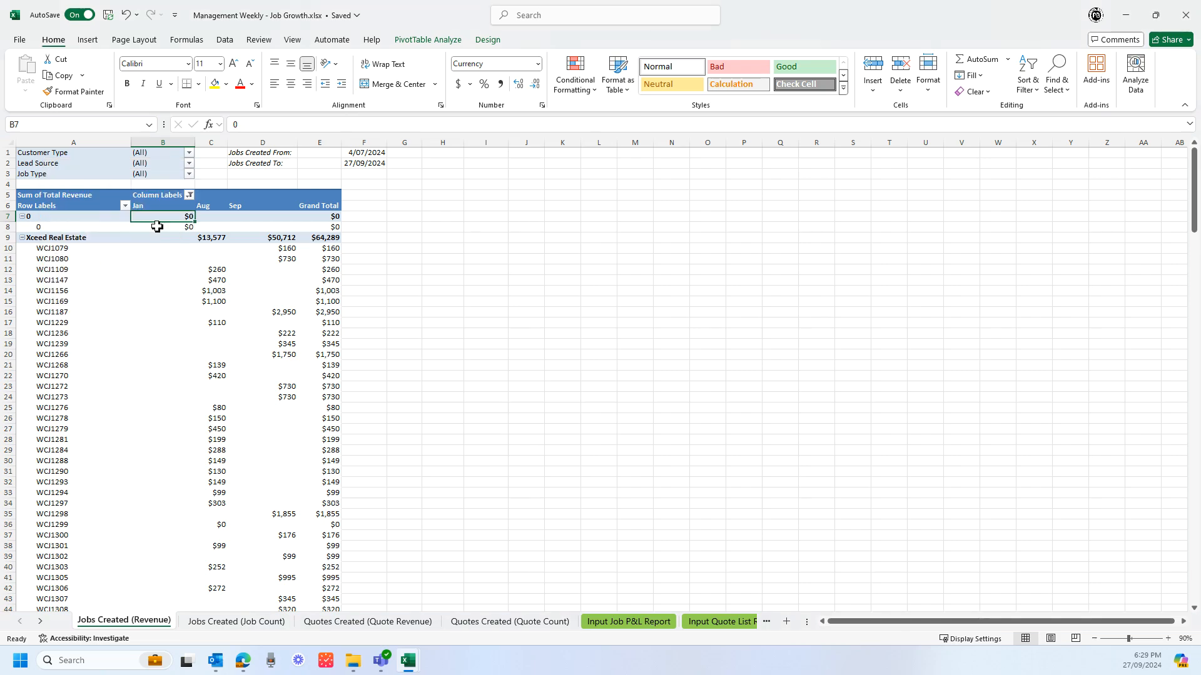
click(189, 164)
click(173, 324)
click(189, 175)
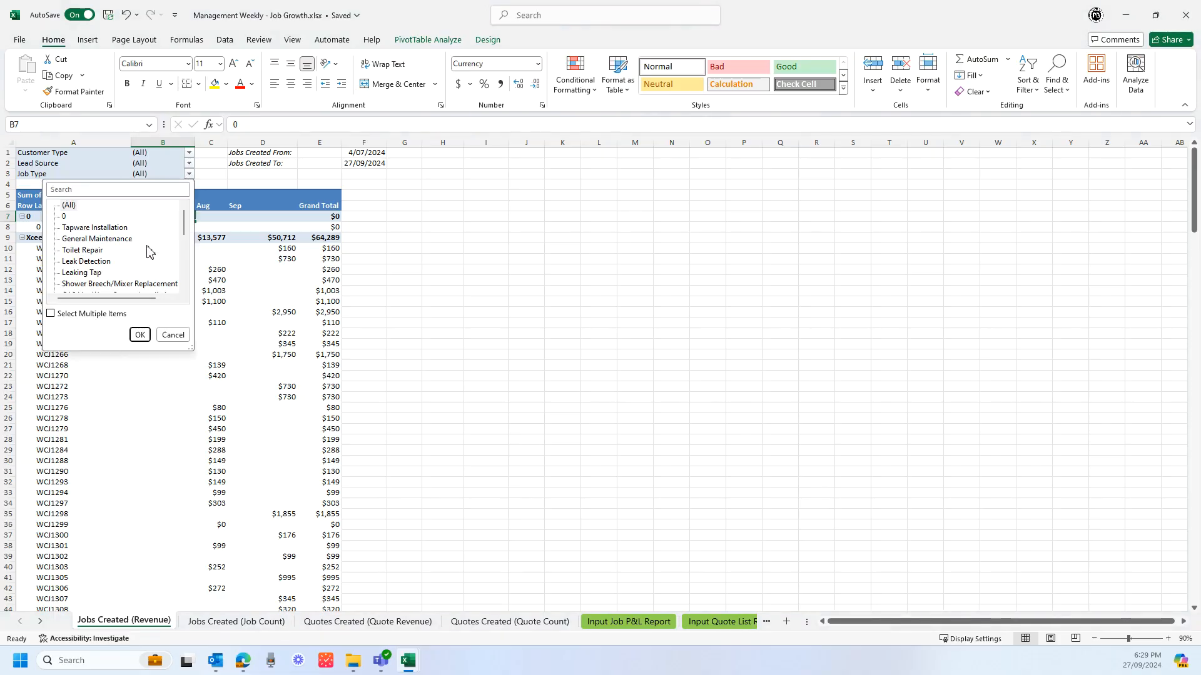
mouse_move(185, 228)
mouse_down()
mouse_move(184, 284)
mouse_move(182, 245)
mouse_up()
click(173, 334)
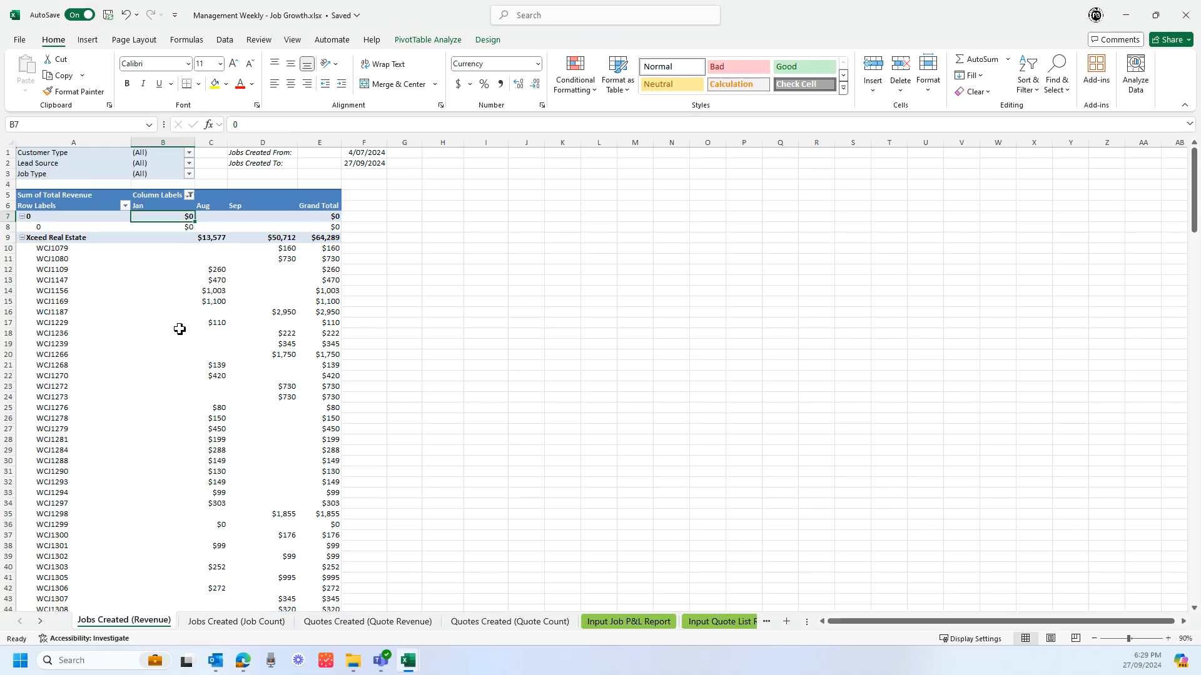
Collapse the entire Billing Customer/Company field in the Jobs Created (Revenue) pivot table, and check the jobs under Rental Management Australia
right_click(47, 240)
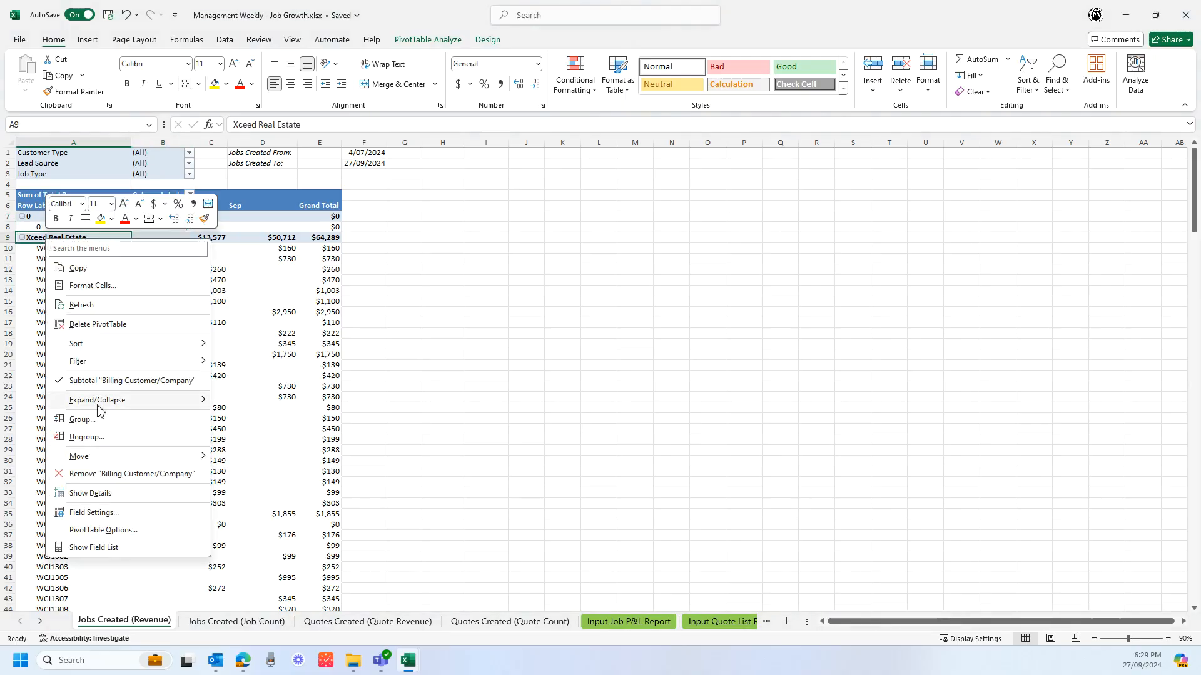
mouse_move(101, 401)
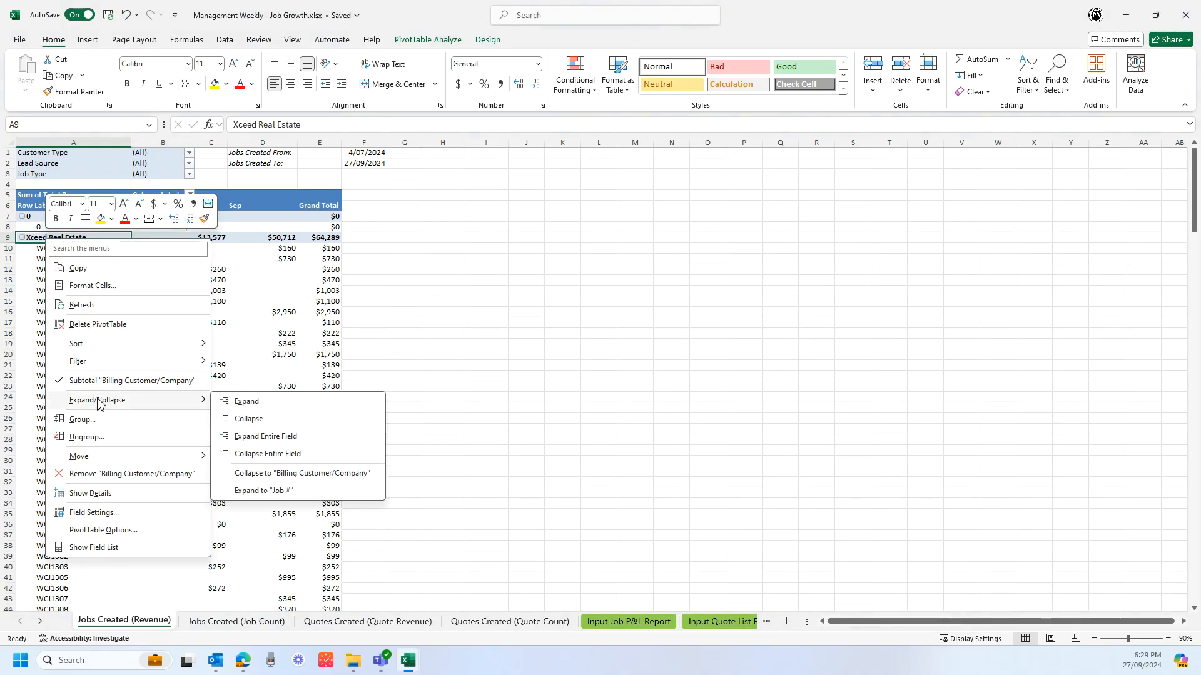
click(287, 457)
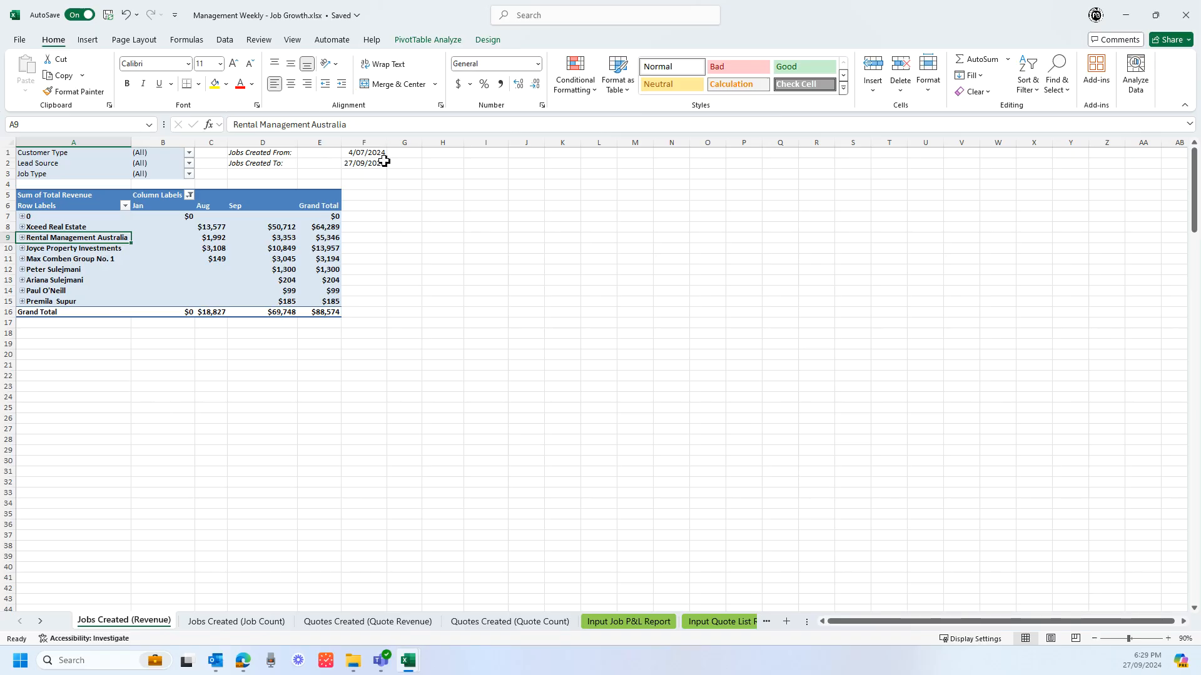
click(23, 238)
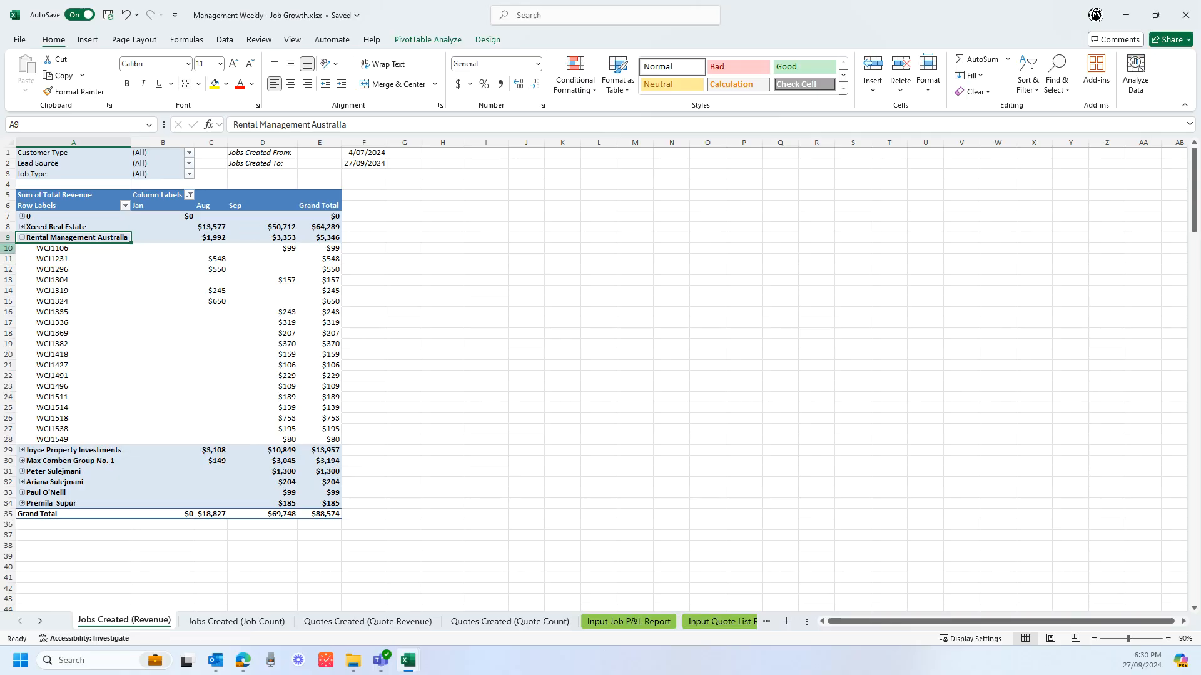
click(23, 239)
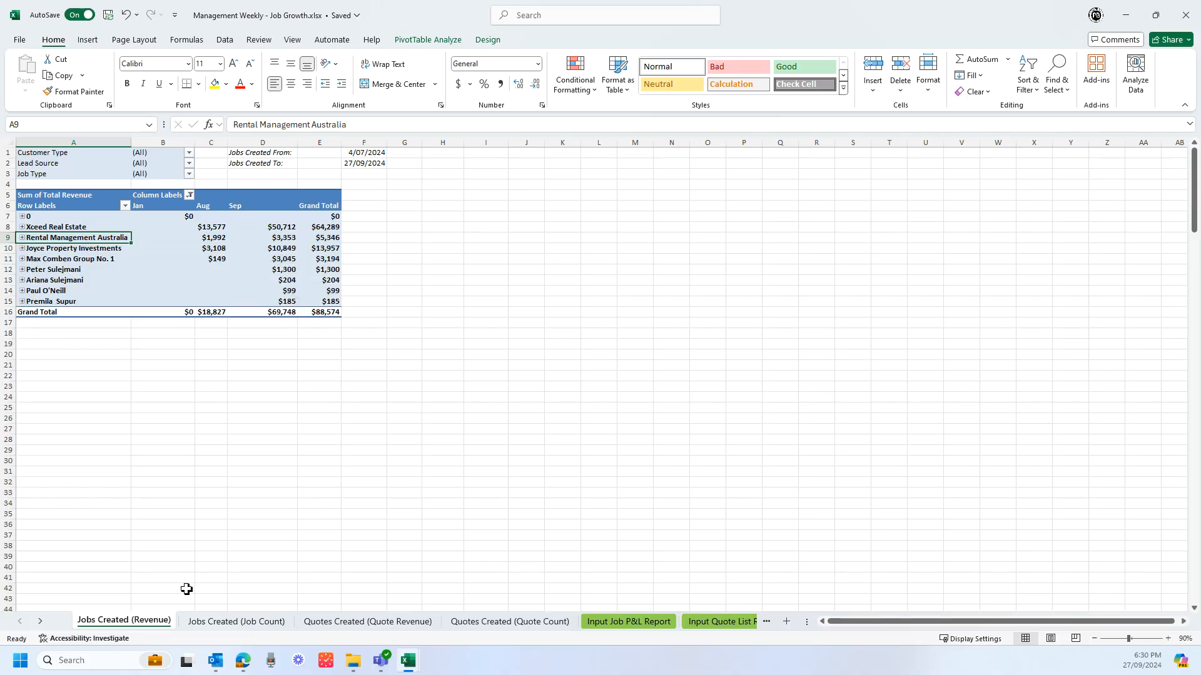
On the Jobs Created (Job Count) sheet, collapse the Xceed Real Estate and 0 groups of the pivot table
click(226, 626)
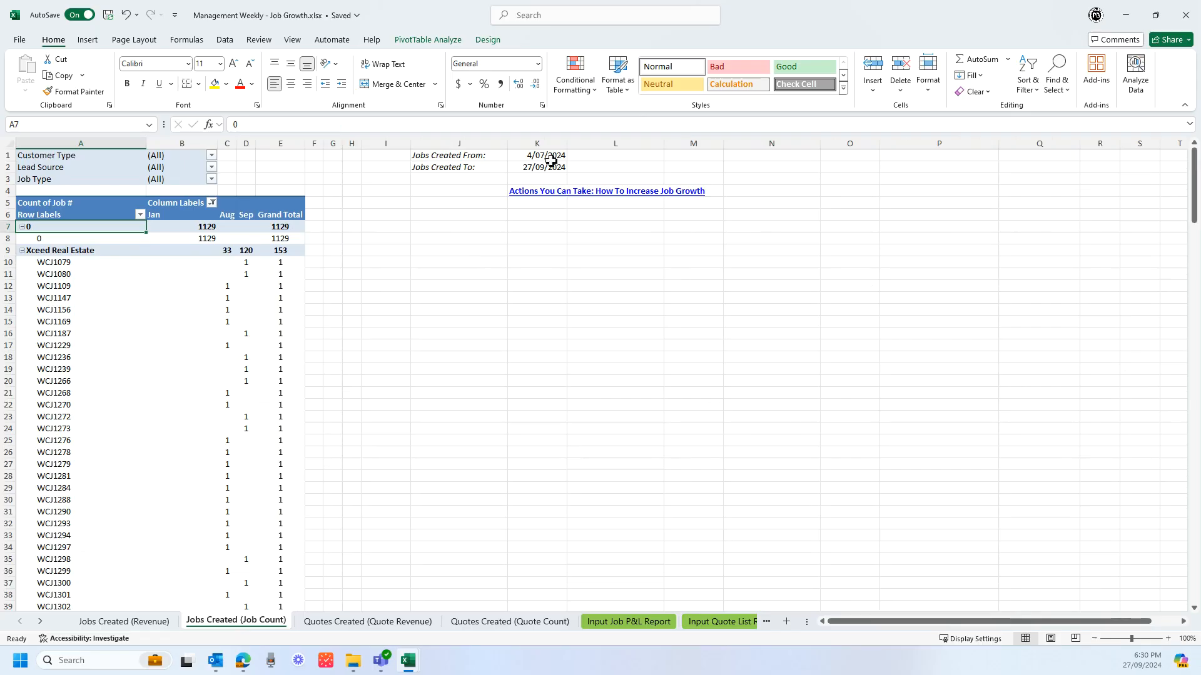
click(22, 250)
click(22, 227)
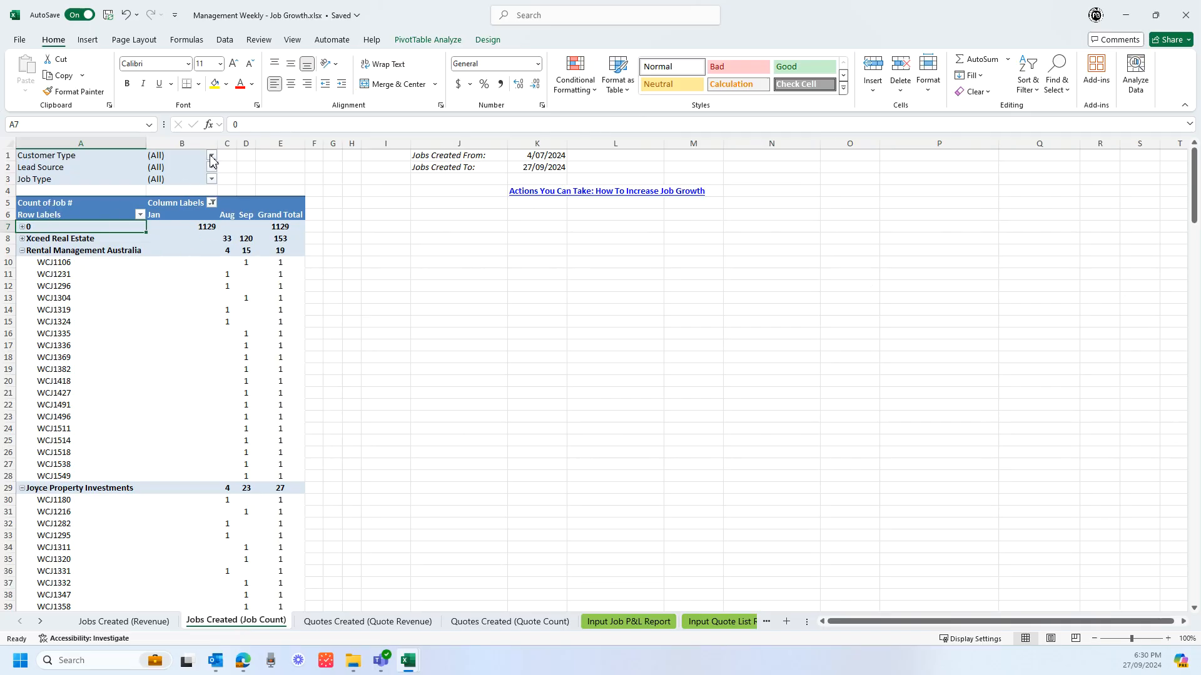
Filter the 0 entry out of the Billing Customer/Company row labels in the job count pivot table
click(140, 214)
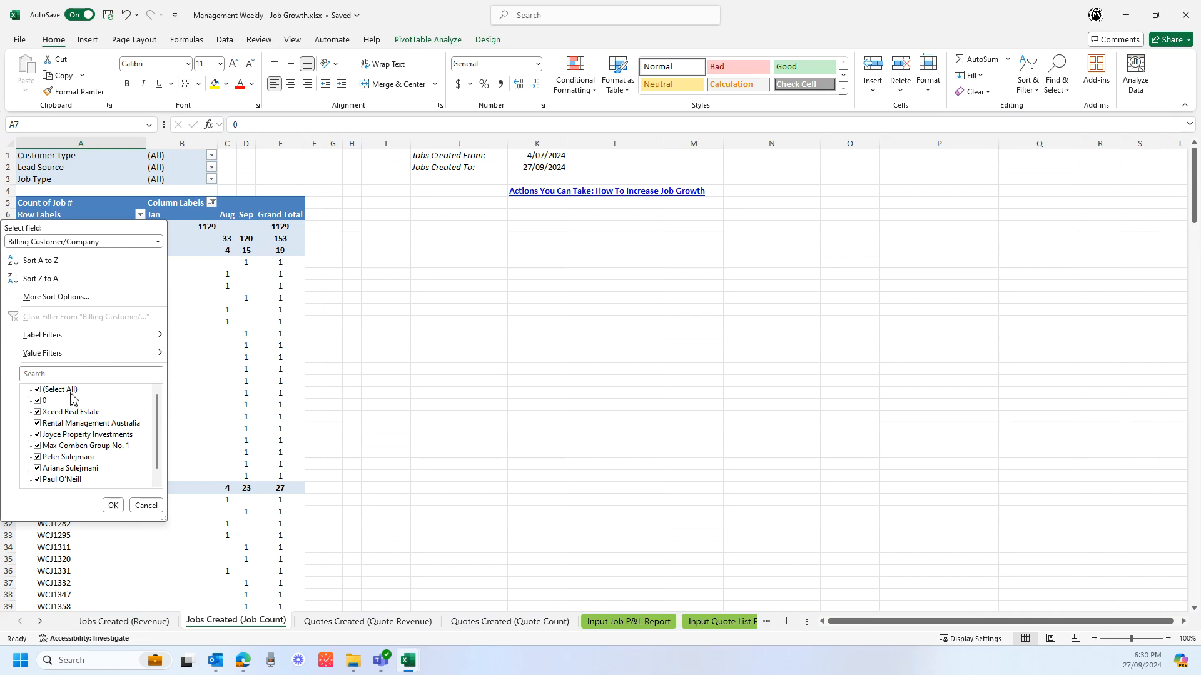
click(39, 401)
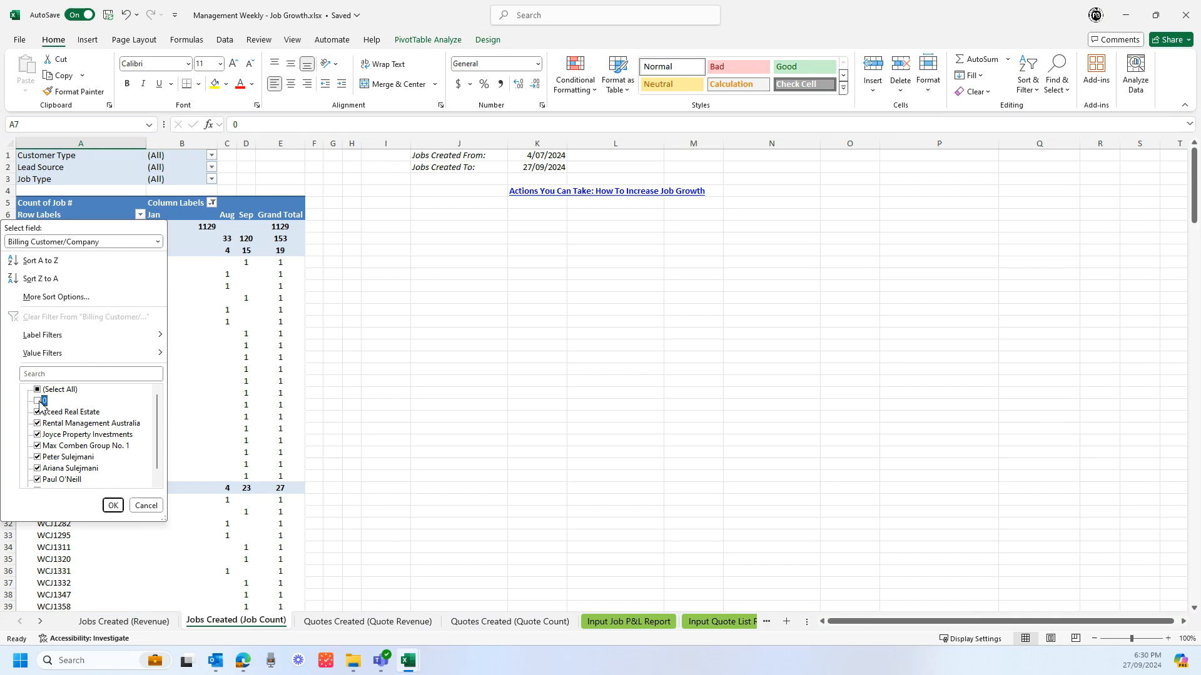
click(112, 506)
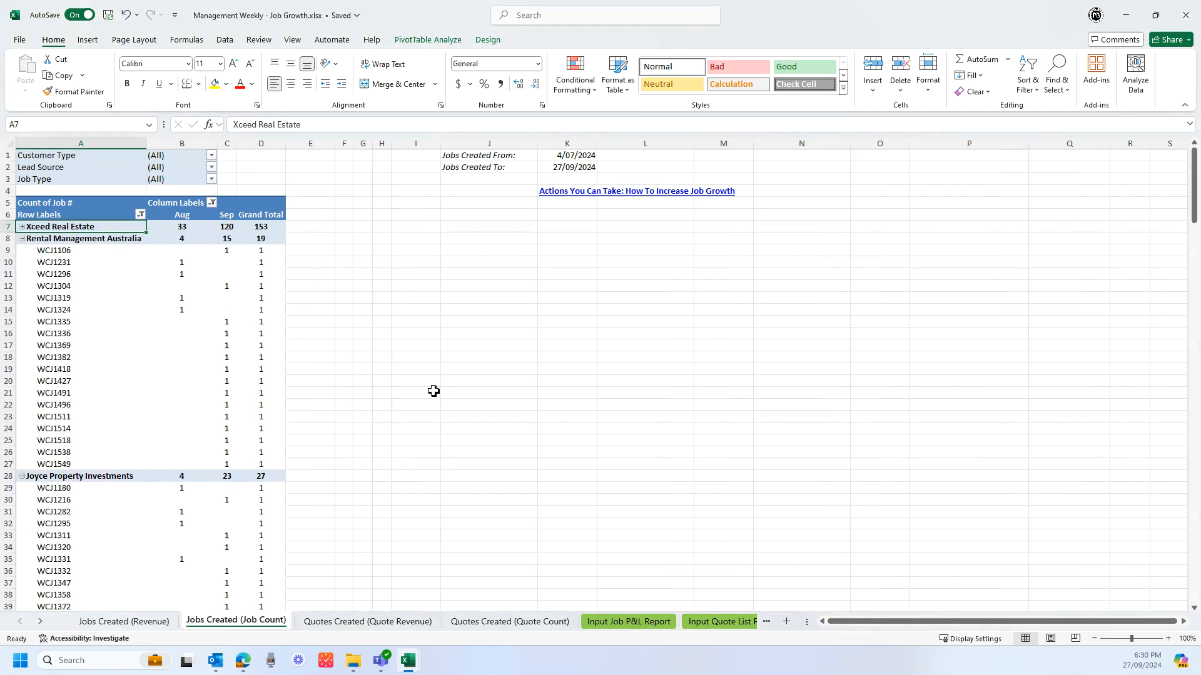
Collapse the entire Billing Customer/Company field in the job count pivot table
click(22, 239)
right_click(47, 248)
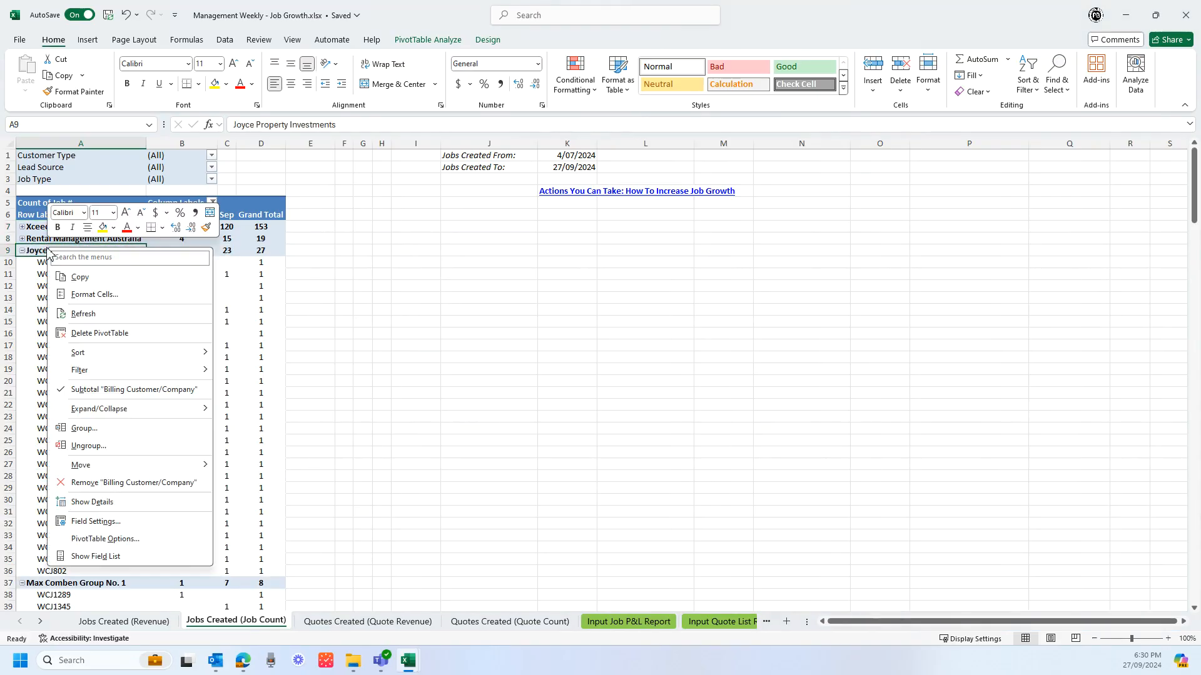
mouse_move(126, 419)
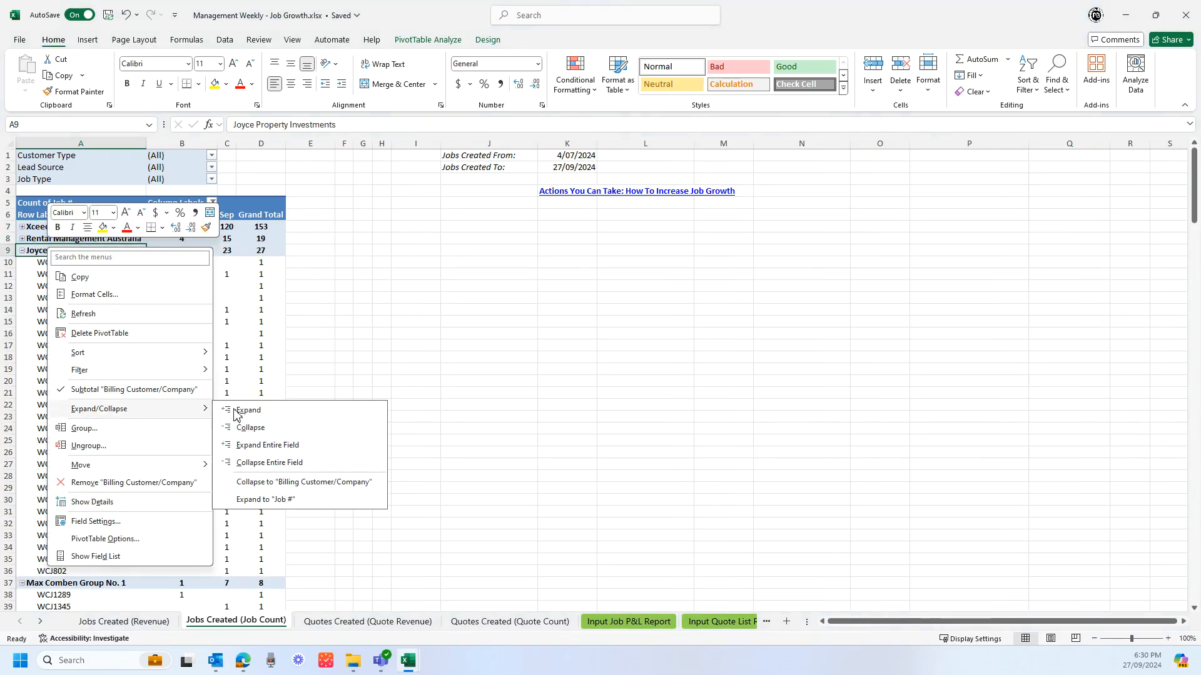
click(258, 463)
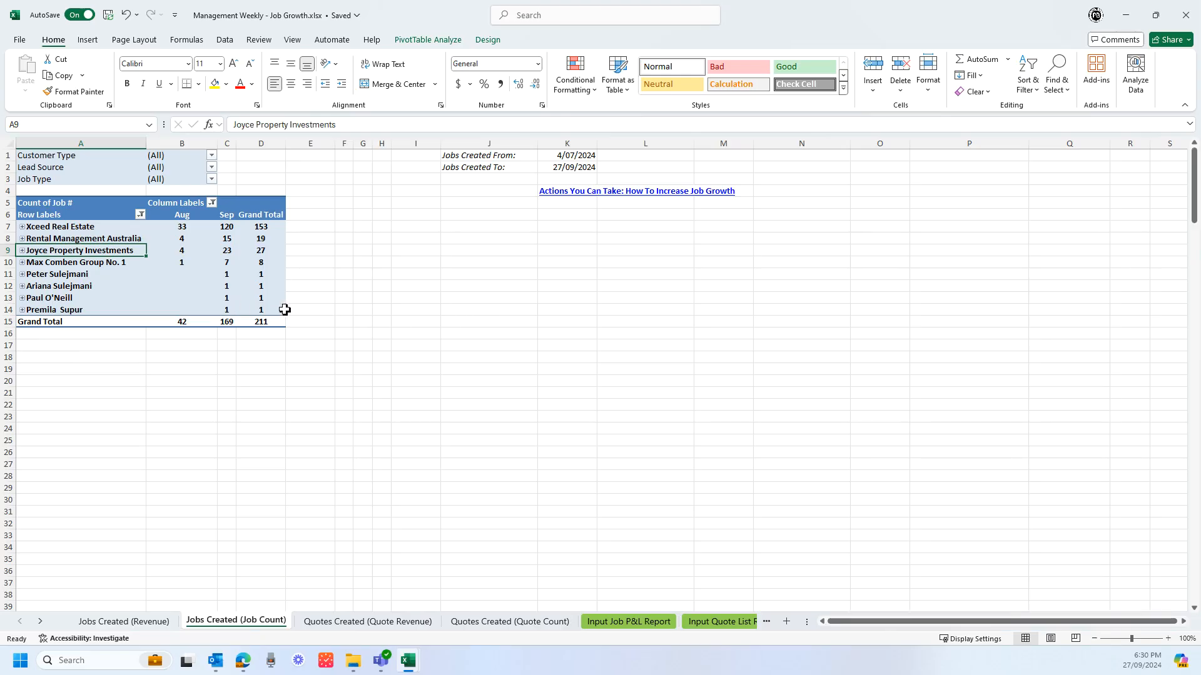
Refresh the pivot table on the Quotes Created (Quote Revenue) sheet
click(401, 624)
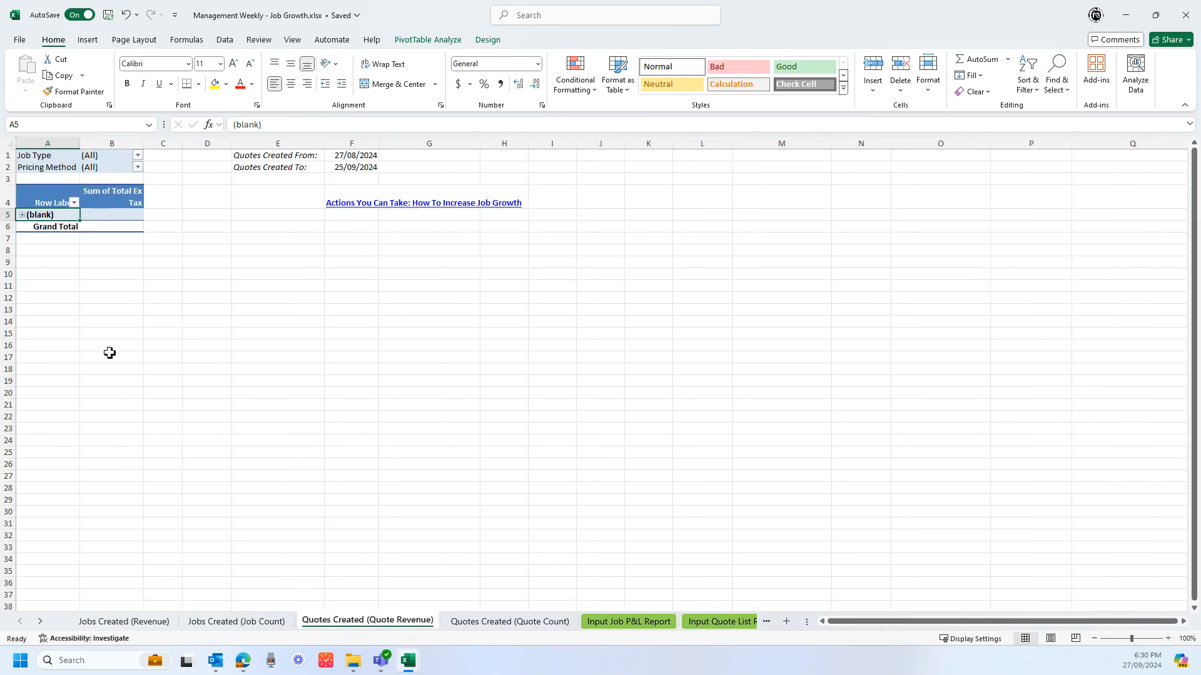
right_click(111, 219)
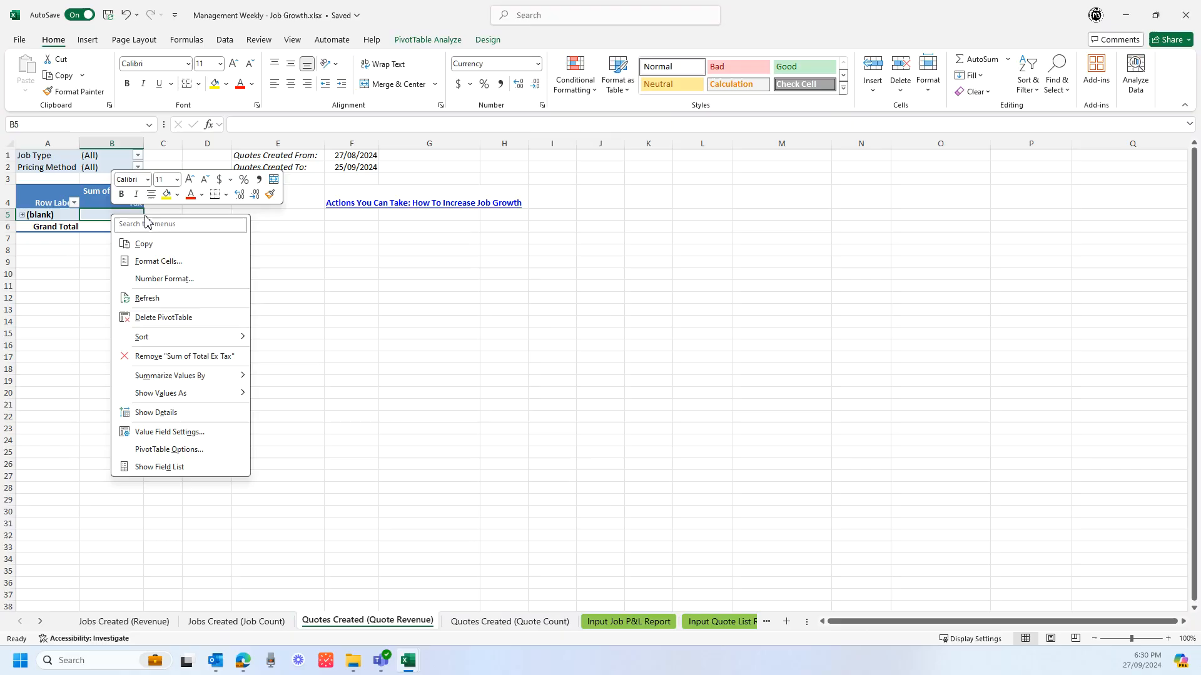
click(156, 300)
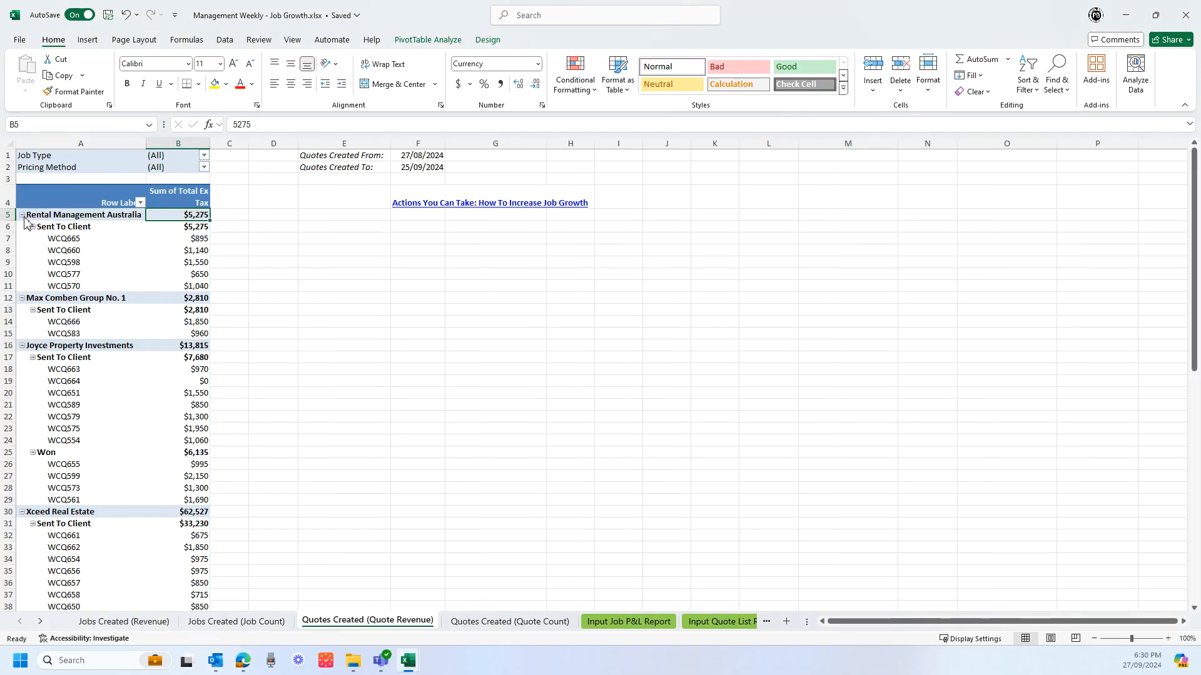
Collapse the entire Billing Customer/Company field in the quote revenue pivot table
right_click(47, 214)
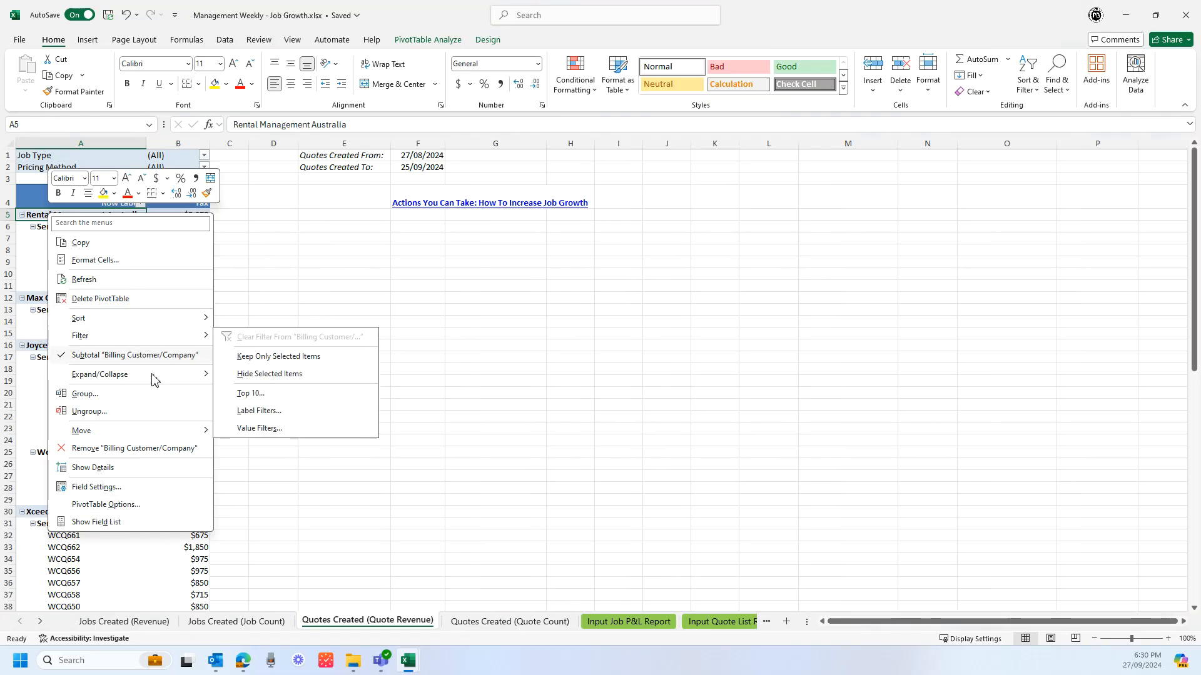
mouse_move(188, 374)
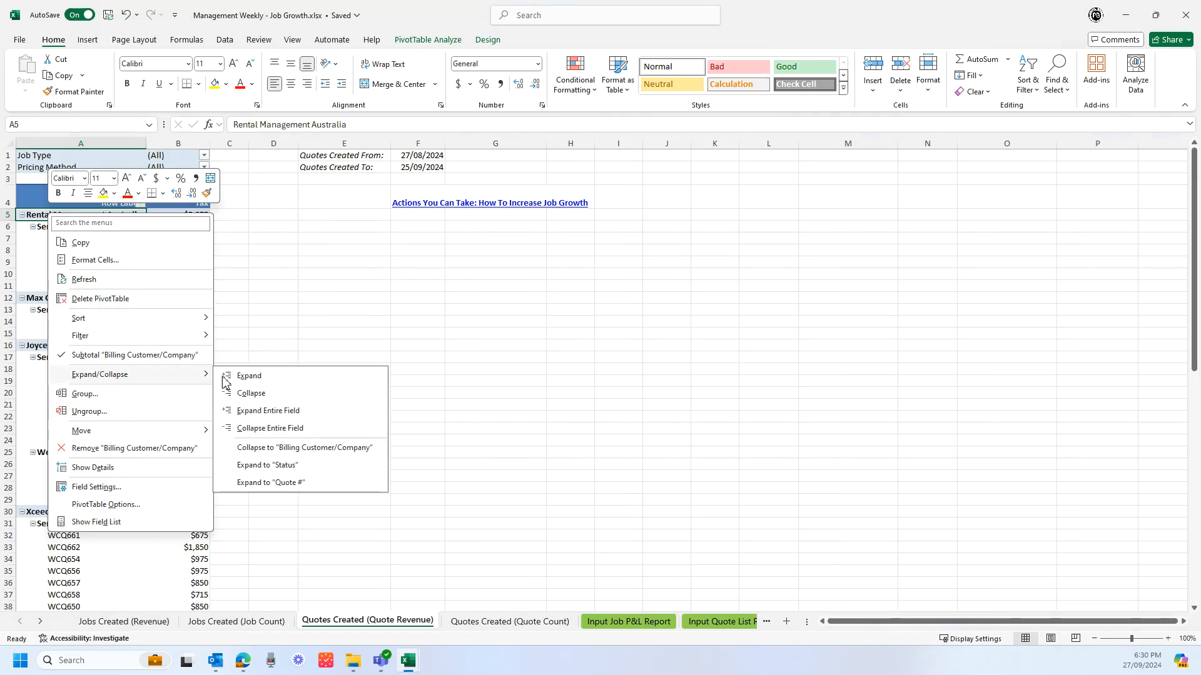
click(268, 429)
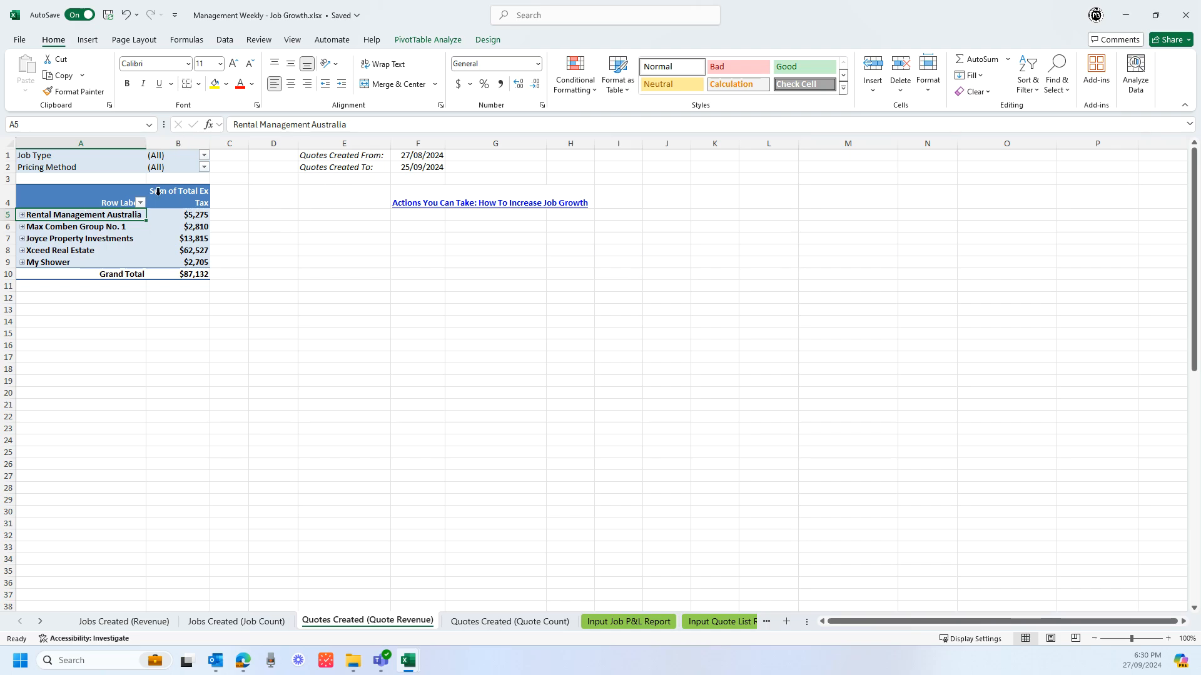
click(22, 227)
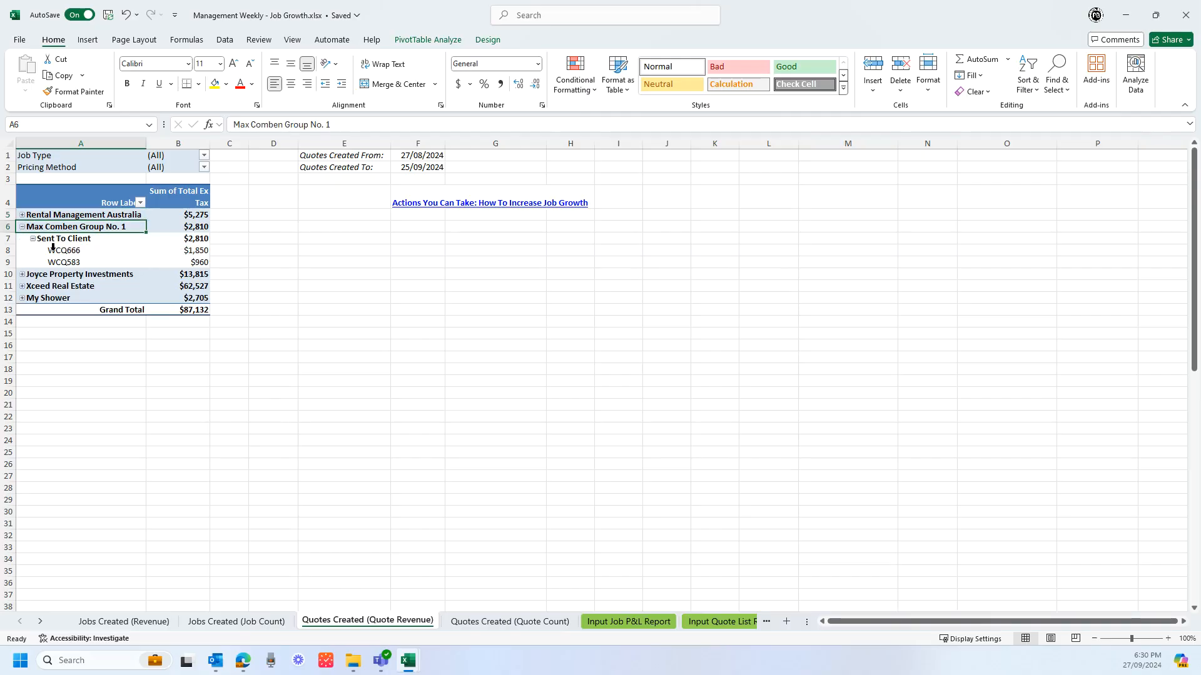
click(22, 274)
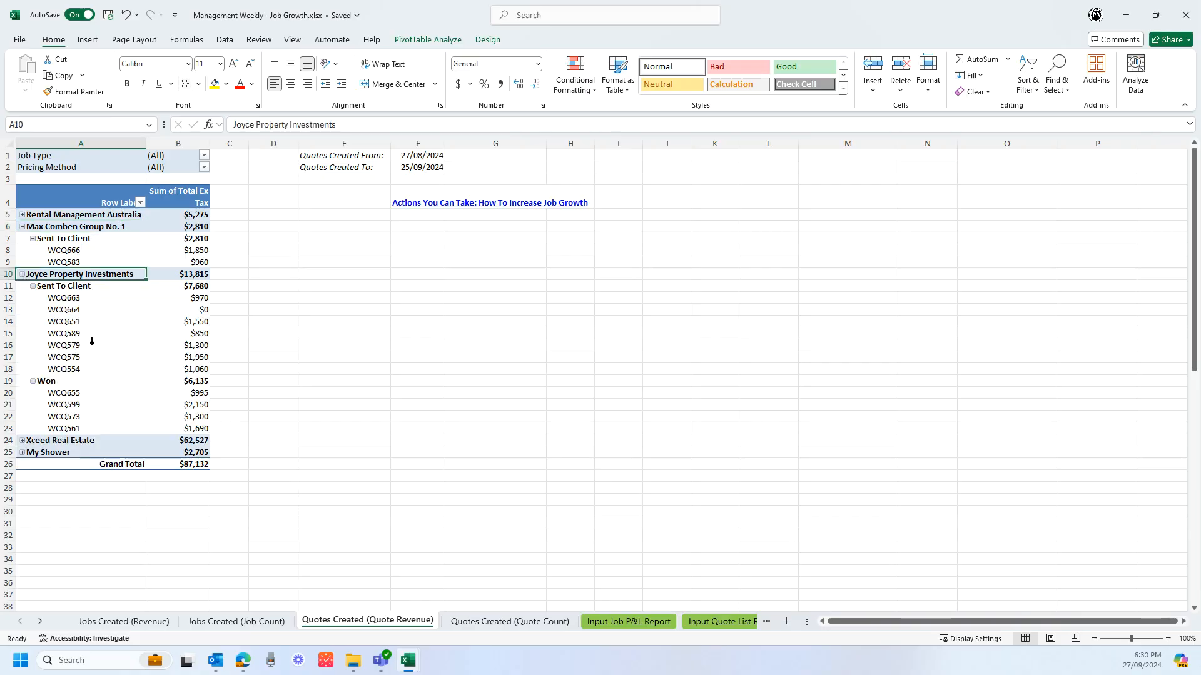
click(22, 275)
click(22, 227)
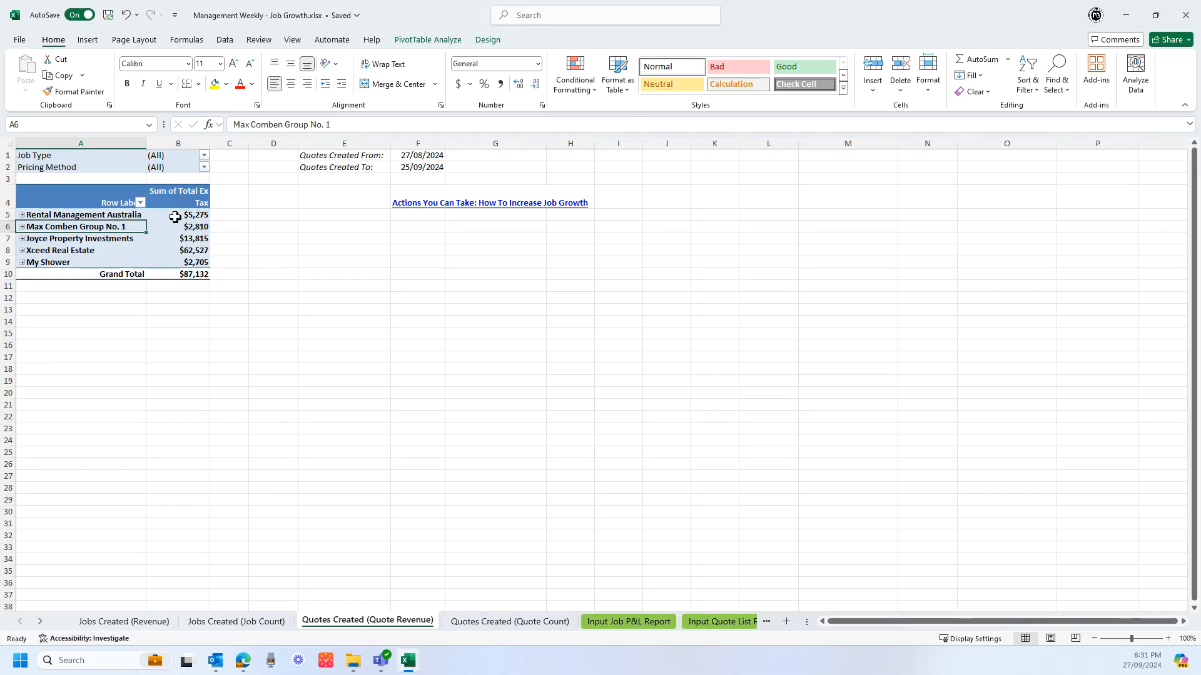
Check the pivot table on the Quotes Created (Quote Count) sheet, and return to the Jobs Created (Revenue) sheet
click(528, 623)
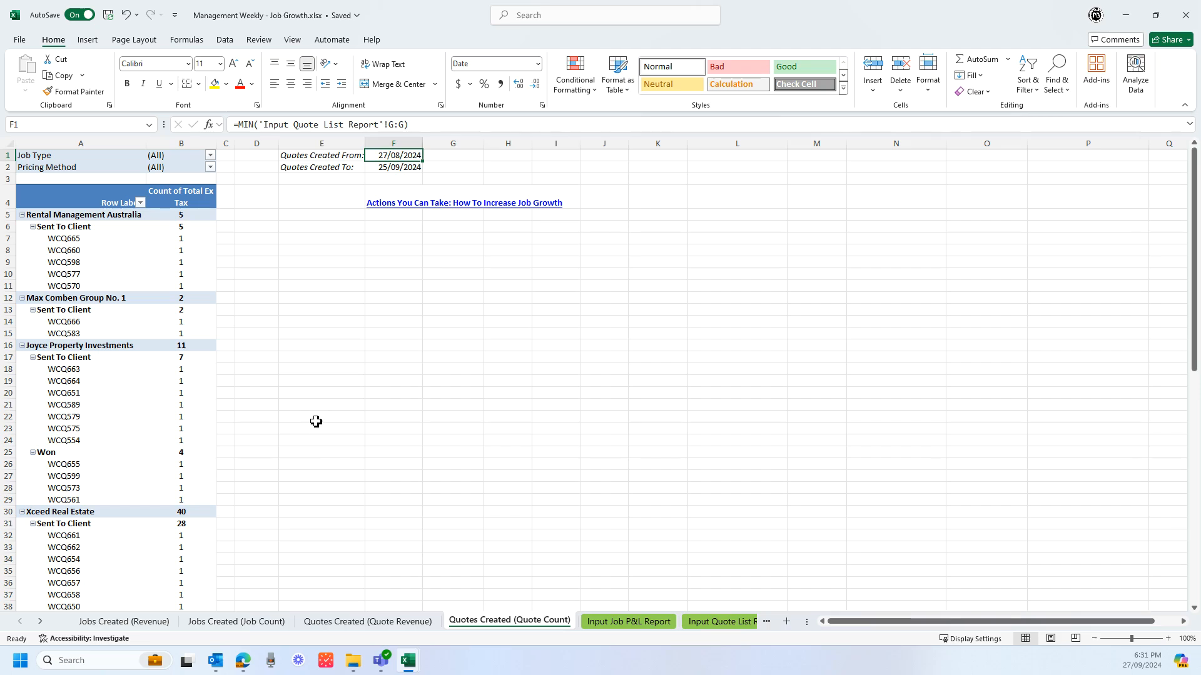
click(132, 622)
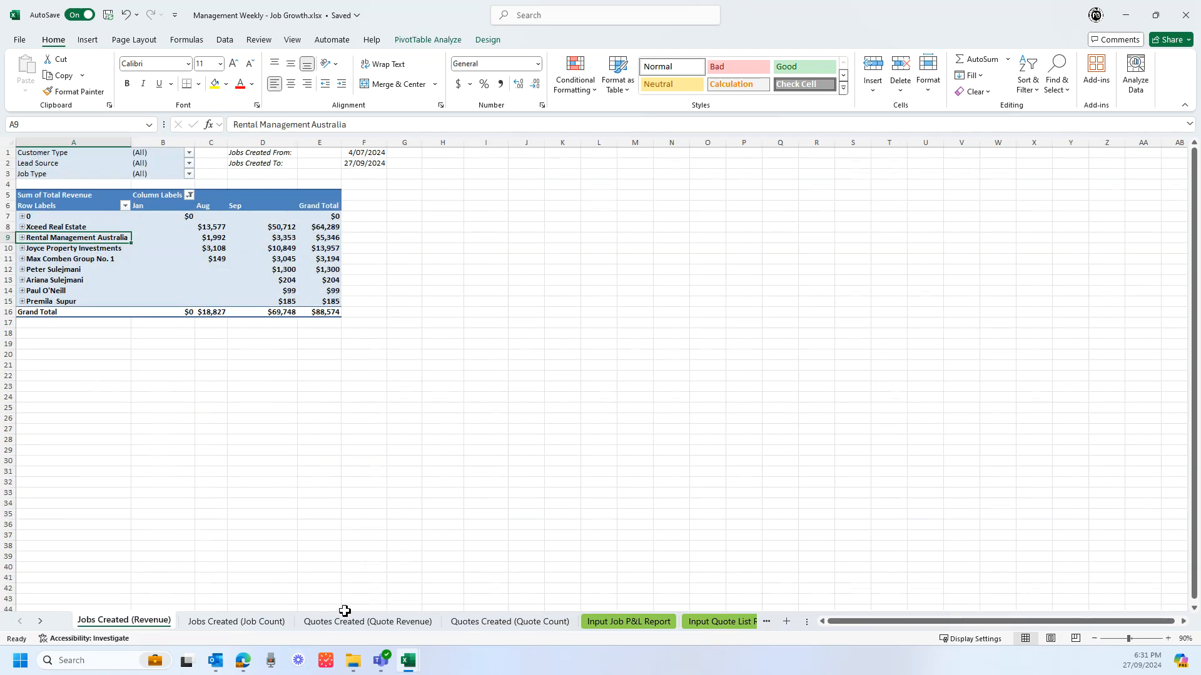